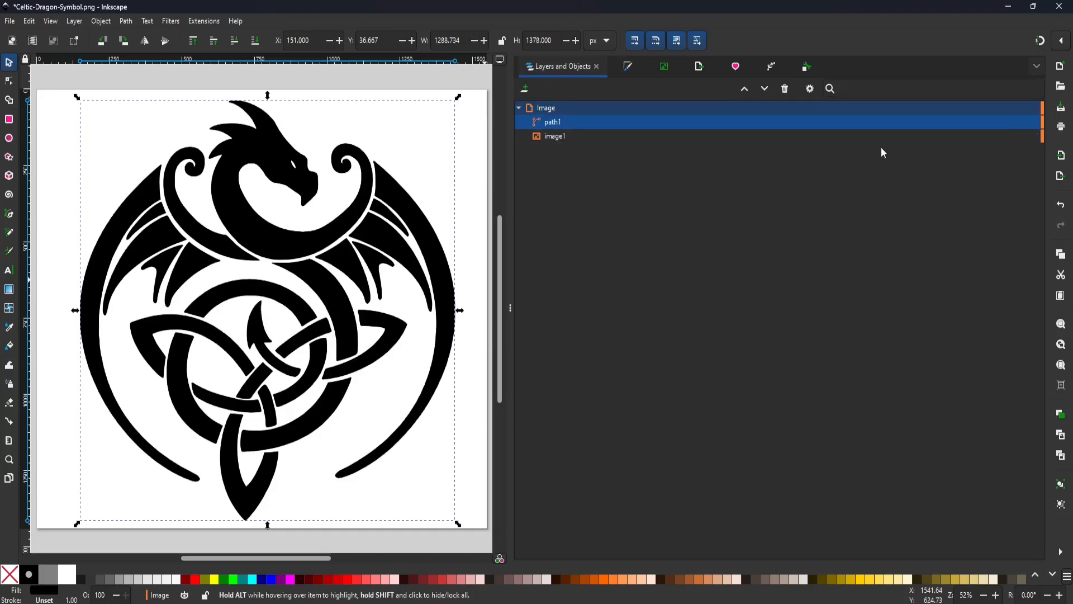
Step: Hide image1 and set up a saved copy of the traced dragon drawing in Plain SVG format
left_click(1022, 138)
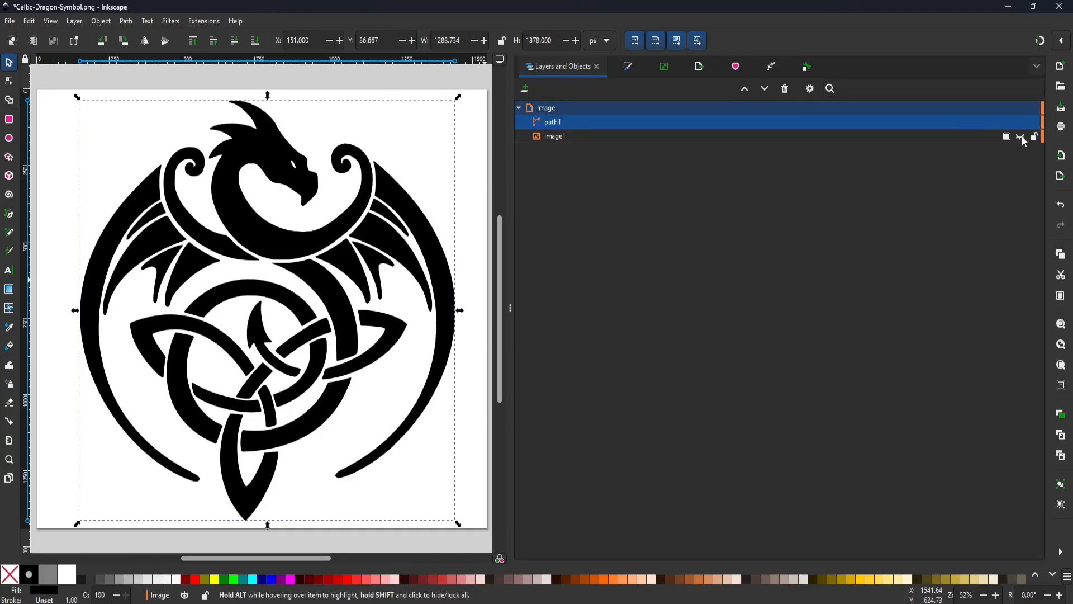
left_click(11, 23)
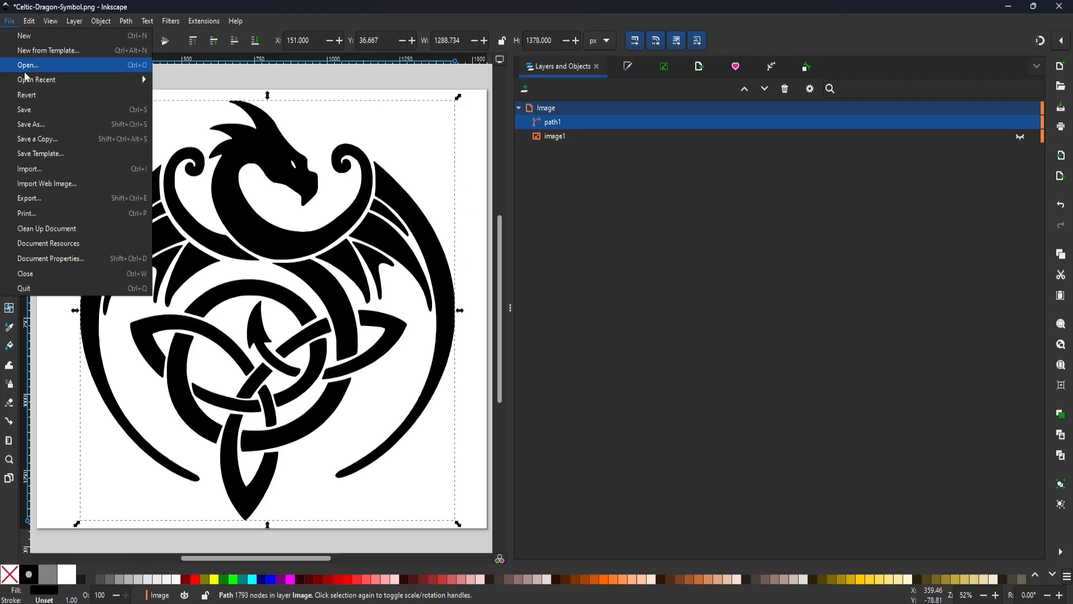
left_click(38, 137)
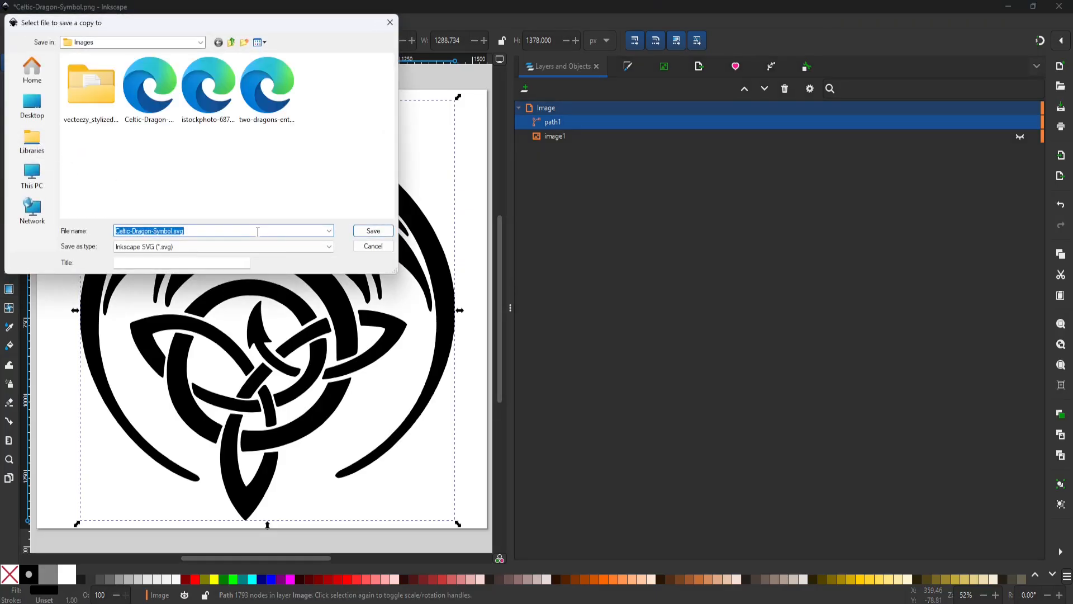
left_click(329, 247)
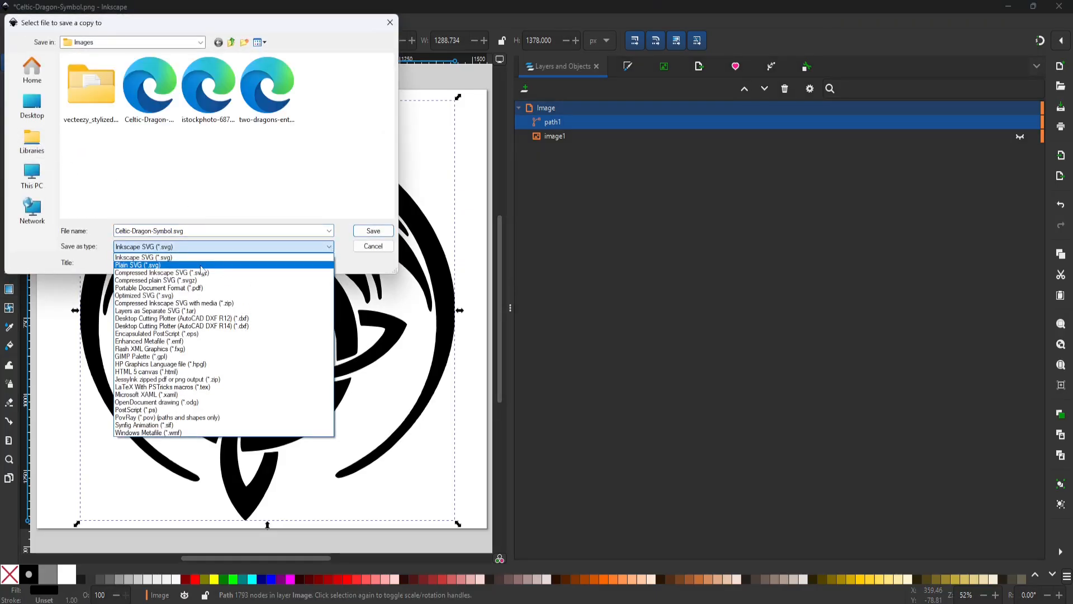
left_click(251, 265)
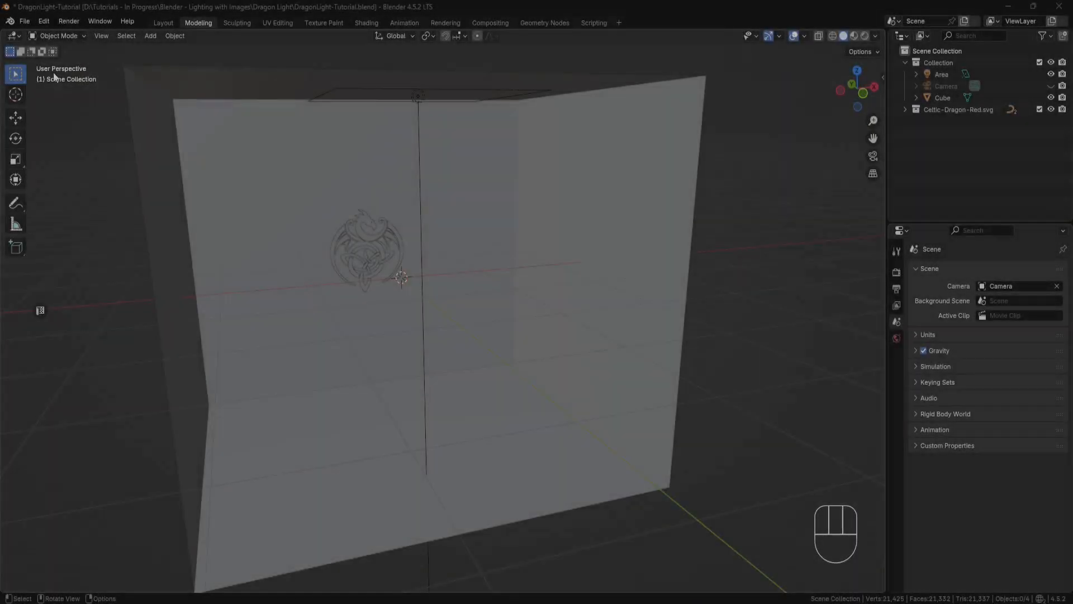
Step: In Blender, import Celtic-Dragon-Symbol.svg from the Images folder into the room scene
left_click(25, 20)
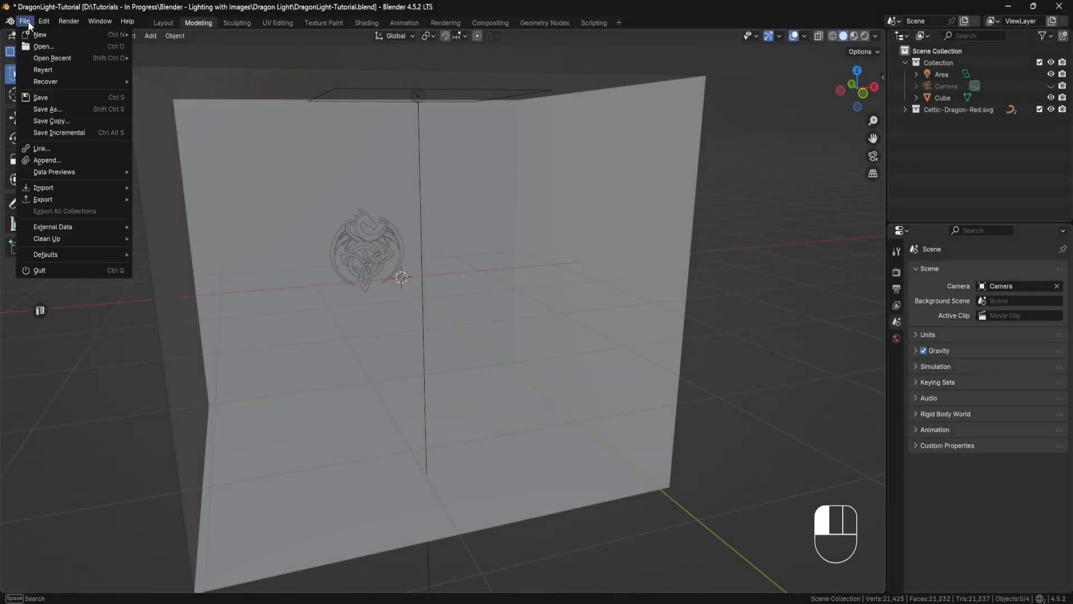
mouse_move(55, 186)
left_click(198, 293)
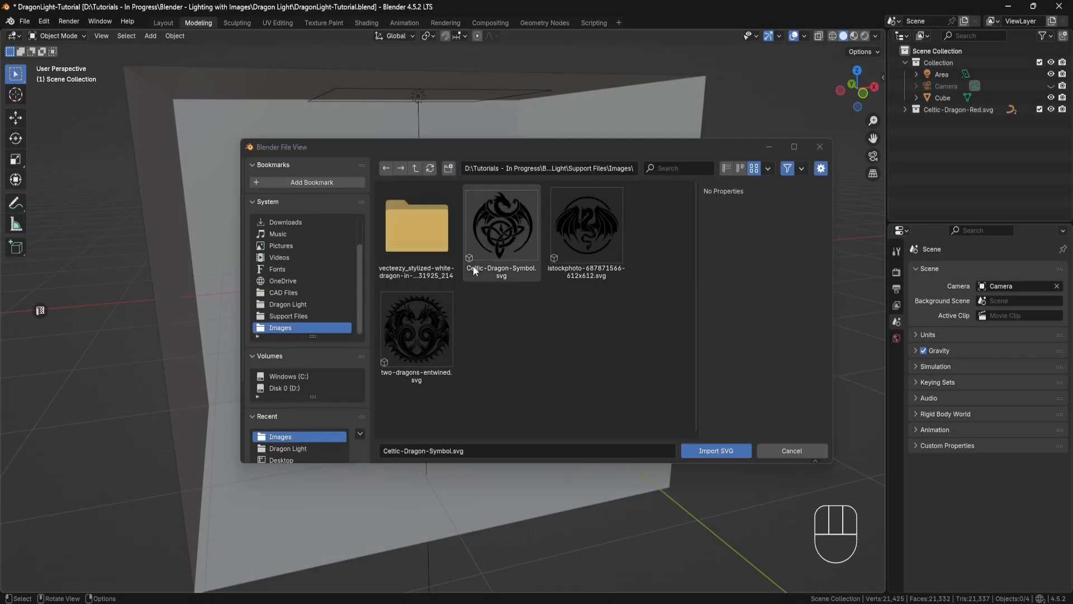
left_click(500, 232)
left_click(718, 450)
Step: Select the imported dragon curve and set its origin to its geometry
middle_click_drag(471, 320, 411, 277)
scroll(442, 316, "up", 6)
left_click(409, 310)
right_click(414, 283)
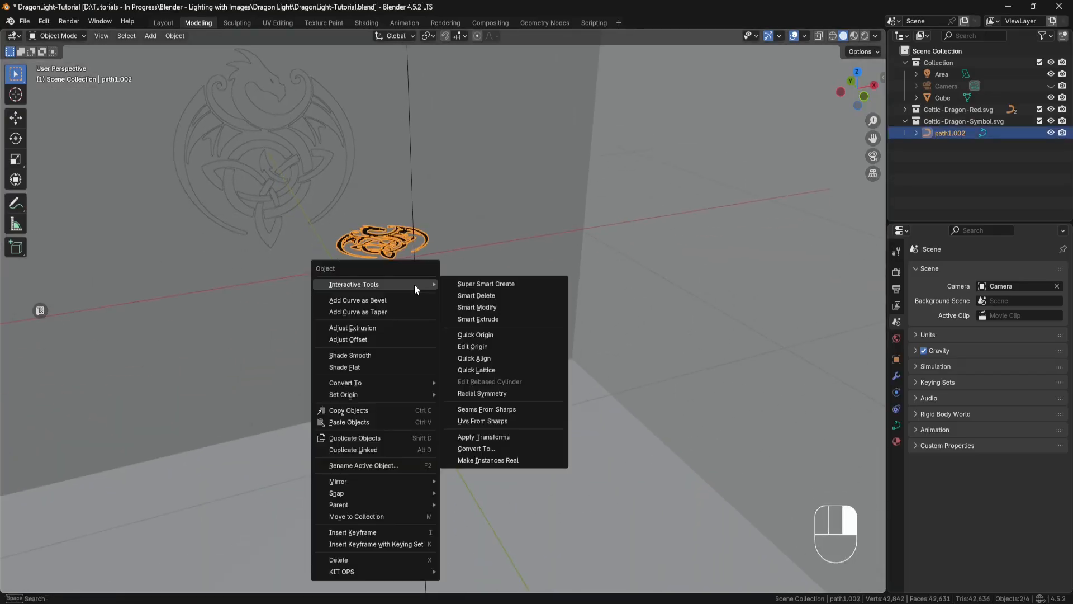
mouse_move(424, 394)
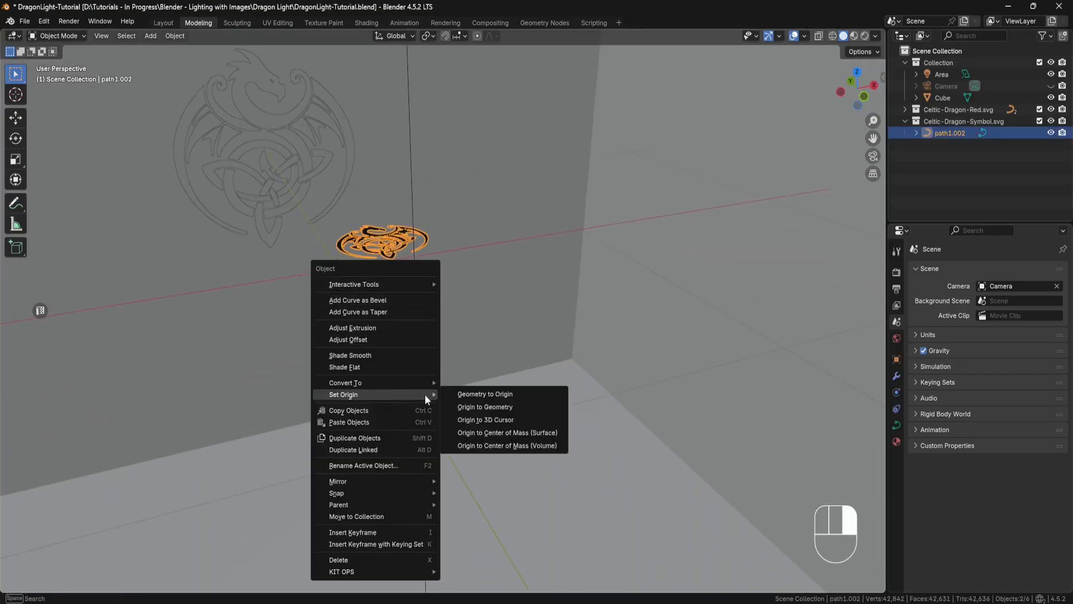
left_click(478, 408)
Step: Scale the dragon curve by a factor of 3 in X and Y only
middle_click_drag(480, 388, 472, 392)
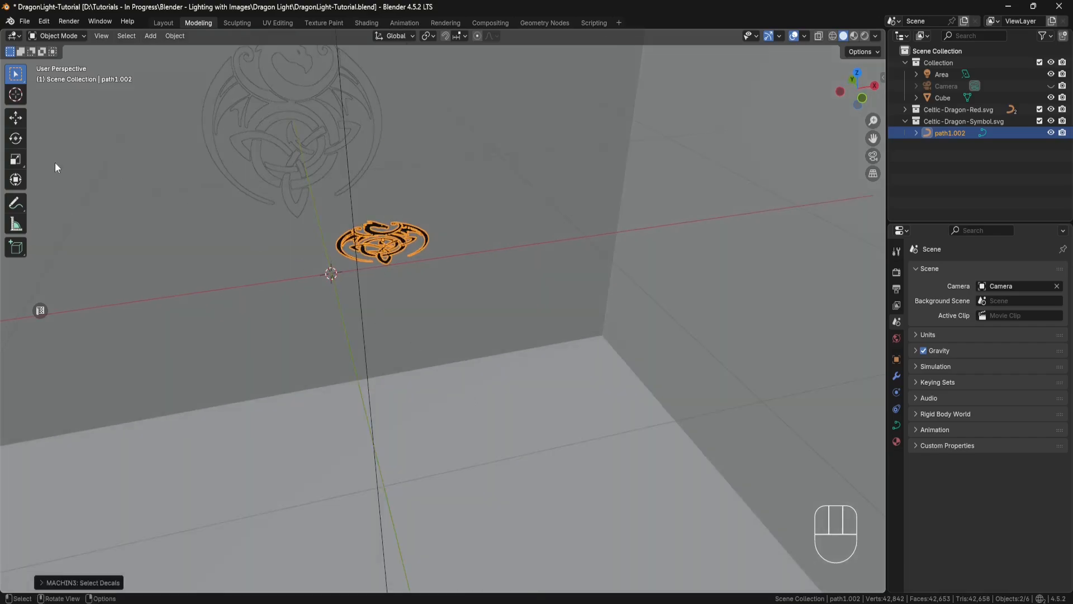
left_click(16, 159)
middle_click_drag(380, 276, 412, 253)
left_click_drag(418, 233, 493, 224)
left_click(73, 582)
double_click(146, 519)
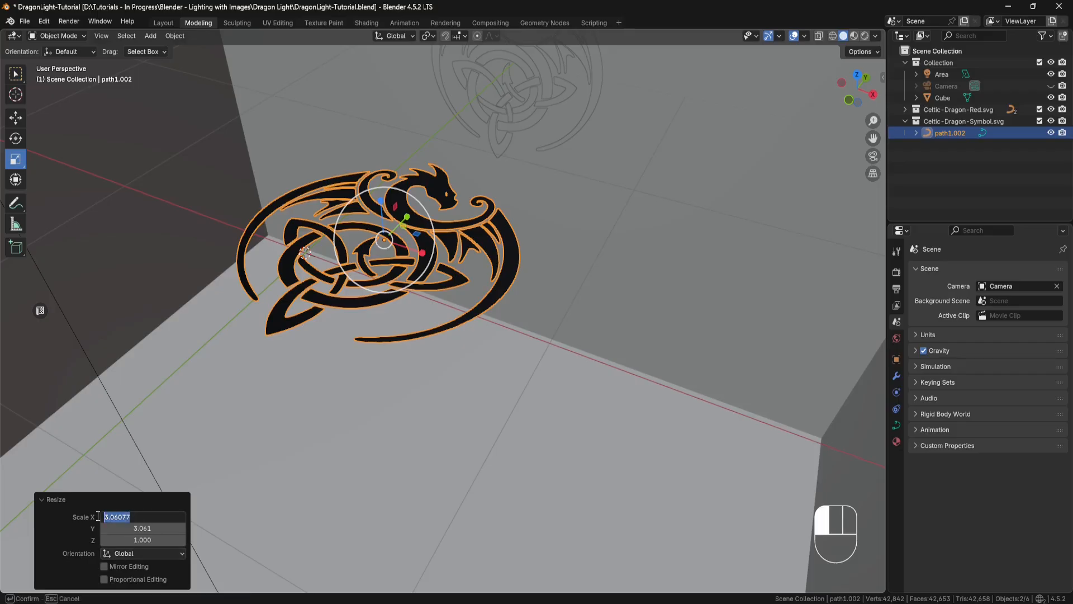
type("3")
key("Return")
double_click(137, 527)
type("3")
key("Return")
Step: Apply the scale of the enlarged dragon curve
middle_click_drag(300, 419, 329, 387)
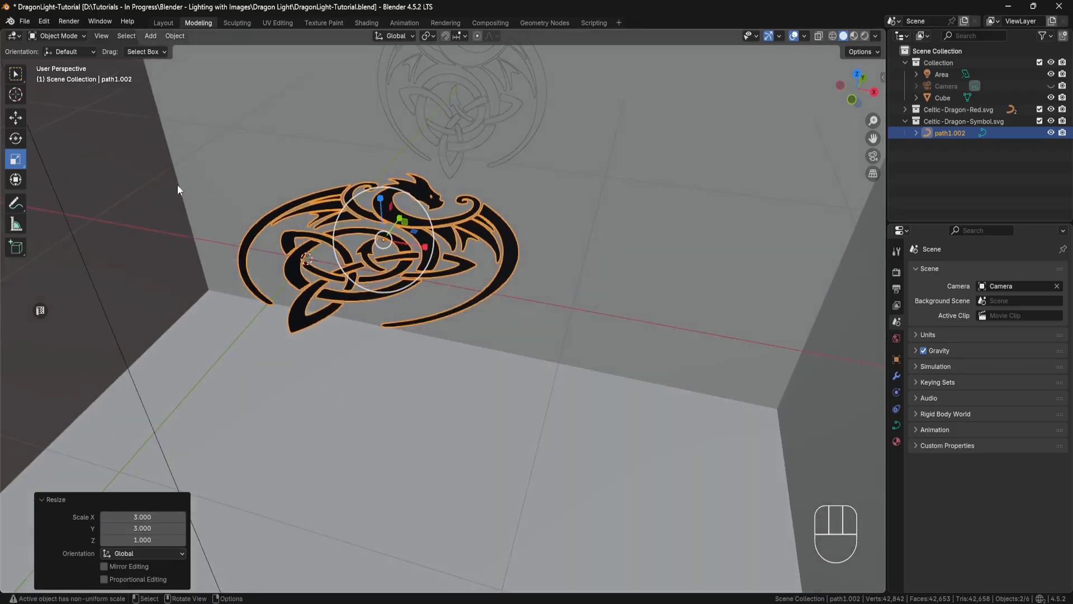
middle_click_drag(117, 199, 165, 218)
key("ctrl+a")
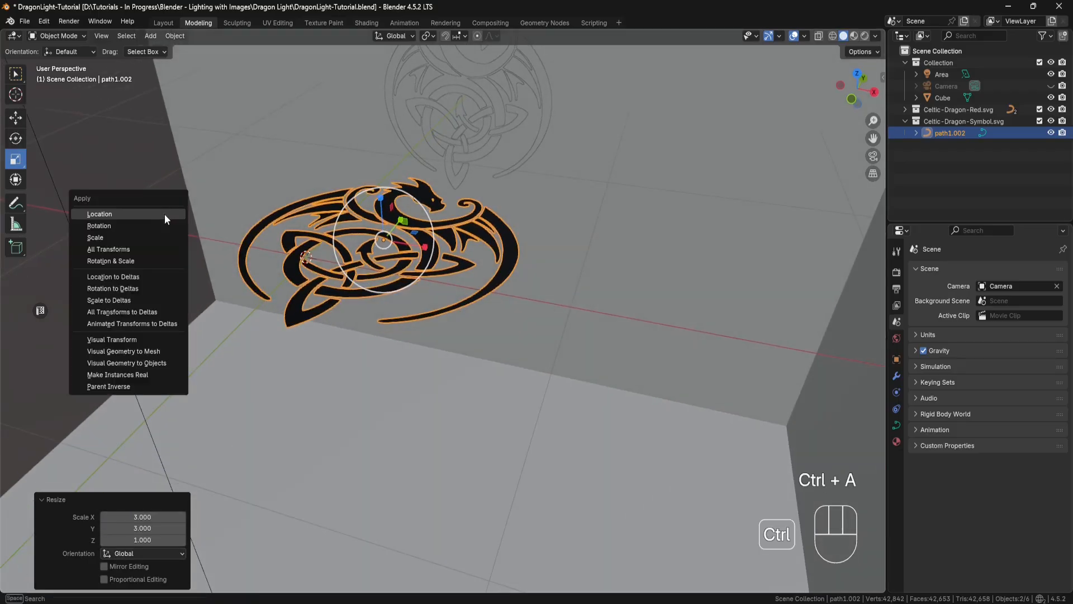
left_click(152, 240)
Step: Rotate the flat dragon curve upright so it stands parallel to the back wall
left_click(15, 139)
middle_click_drag(494, 347, 398, 258)
double_click(364, 225)
left_click_drag(364, 225, 365, 275)
Step: Move the black dragon symbol to the back wall, beside the existing red dragon
left_click(18, 117)
middle_click_drag(459, 245, 415, 243)
left_click_drag(417, 244, 762, 157)
middle_click_drag(761, 157, 714, 249)
left_click_drag(693, 179, 533, 173)
left_click(632, 141)
scroll(632, 141, "down", 2)
middle_click_drag(693, 168, 661, 188, "shift")
left_click_drag(572, 199, 660, 198)
Step: Add a cube mesh and move it along X until it sits outside the room
middle_click_drag(659, 199, 551, 370)
left_click(561, 372)
scroll(543, 378, "down", 3)
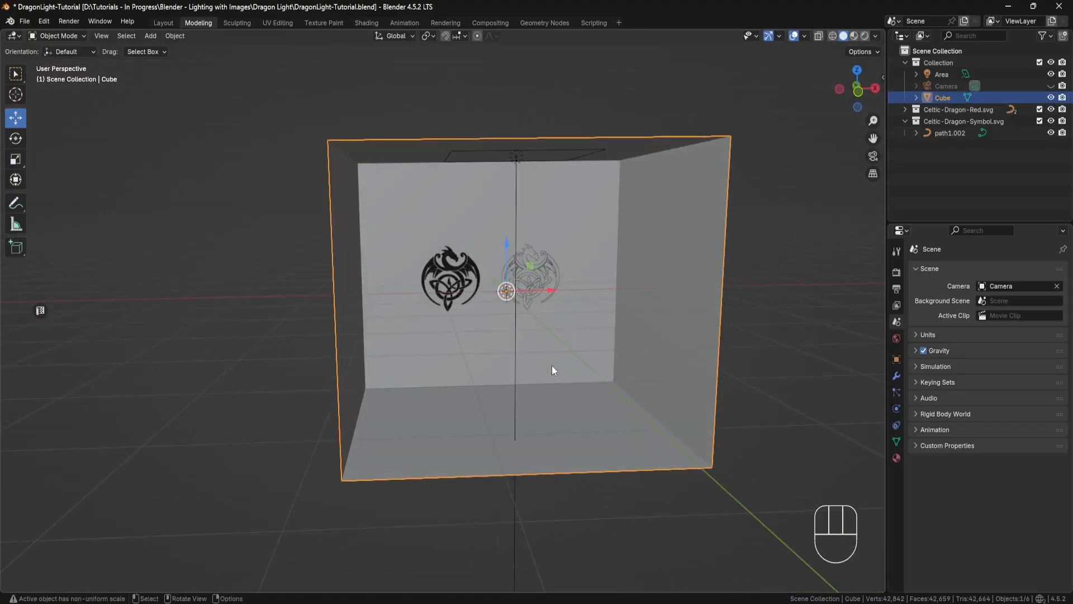
left_click(591, 491)
key("shift+a")
mouse_move(576, 353)
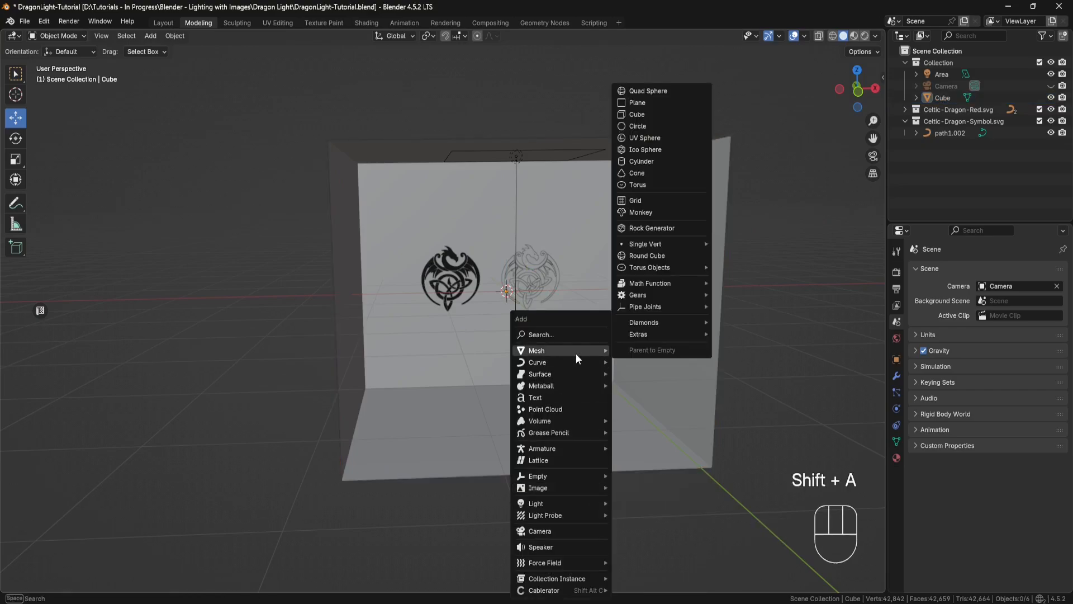
left_click(646, 111)
left_click_drag(553, 289, 285, 296)
Step: Put the new cube into Edit Mode and delete its front face
middle_click_drag(296, 305, 417, 343)
left_click(84, 35)
left_click(66, 62)
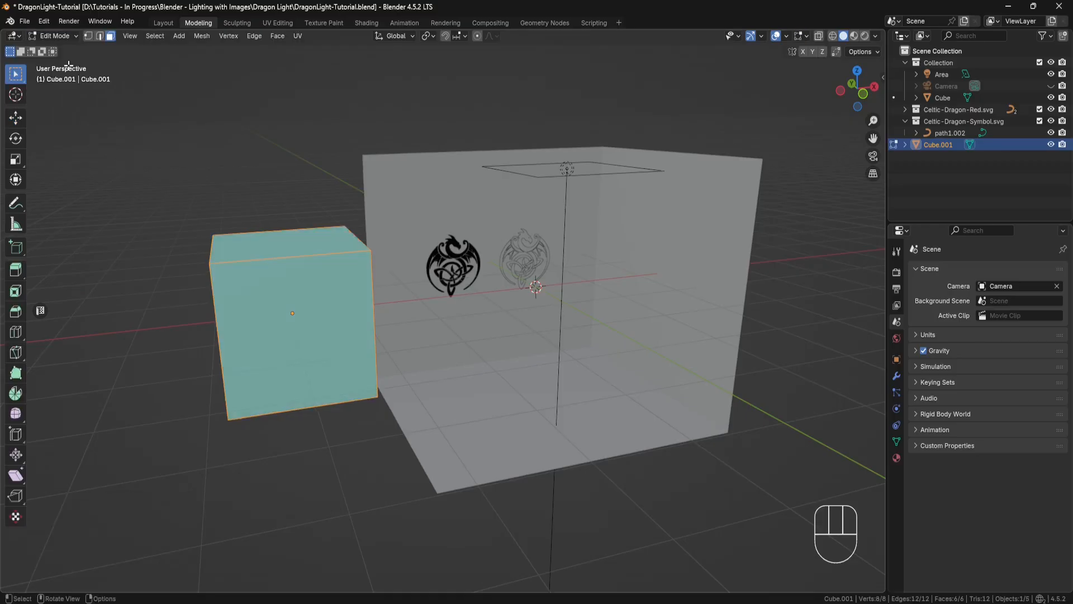
left_click(258, 304)
middle_click_drag(263, 307, 283, 315)
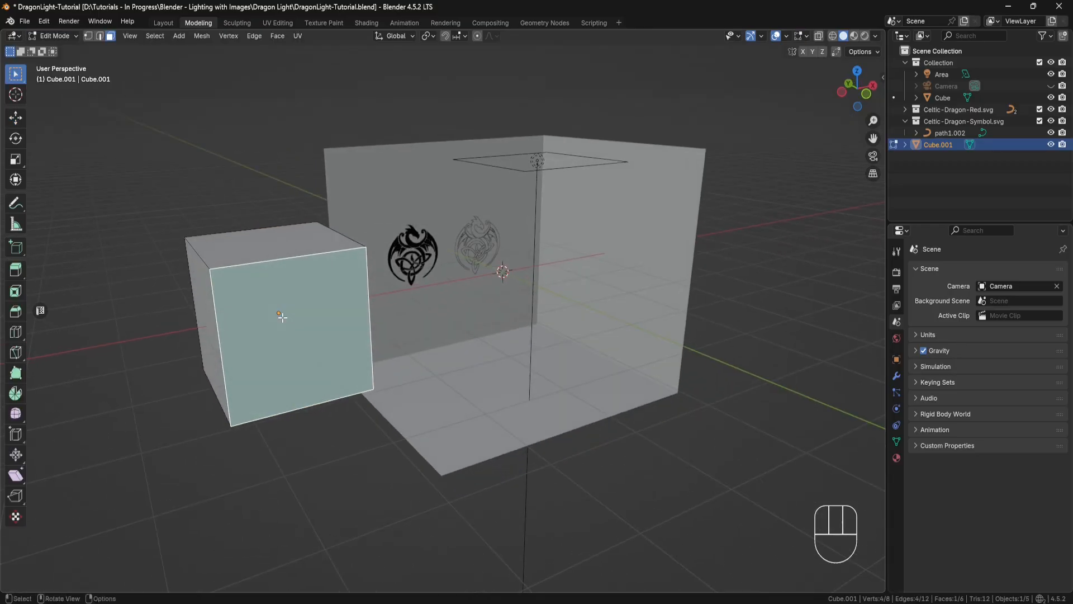
key("x")
left_click(258, 342)
Step: Select all remaining faces of the opened cube and flip their normals
middle_click_drag(314, 350, 325, 337)
left_click_drag(354, 201, 207, 417)
mouse_move(292, 412)
middle_mouse_down()
mouse_move(242, 445)
mouse_move(258, 400)
mouse_move(297, 417)
middle_mouse_up()
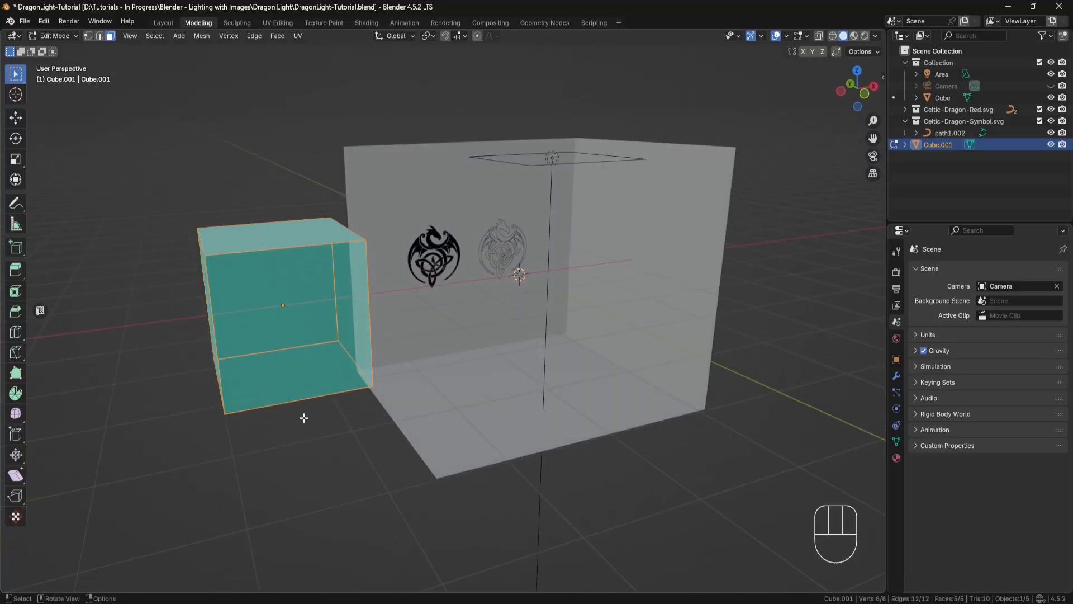
right_click(318, 421)
mouse_move(304, 307)
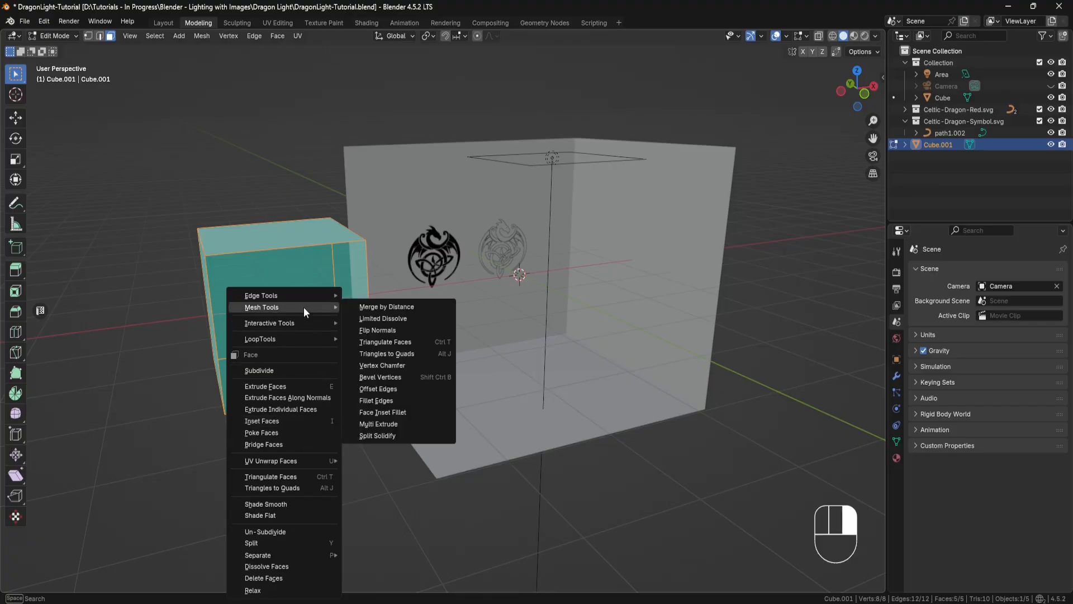
left_click(385, 329)
middle_click_drag(386, 330, 416, 374)
left_click(366, 408)
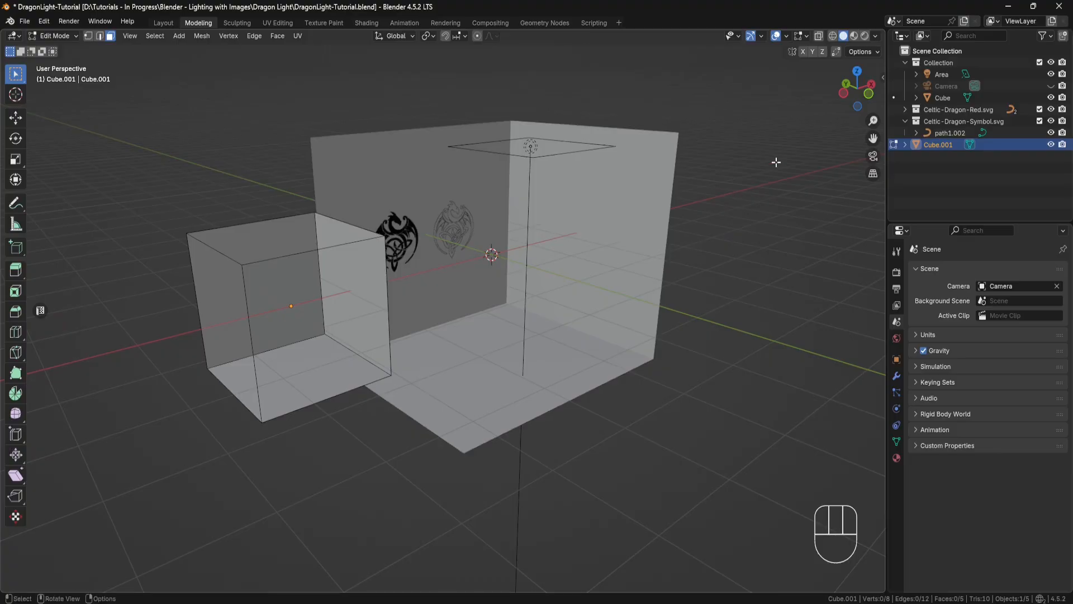
Step: Toggle Backface Culling off and on again in the viewport shading options, comparing the room walls from outside
left_click(876, 35)
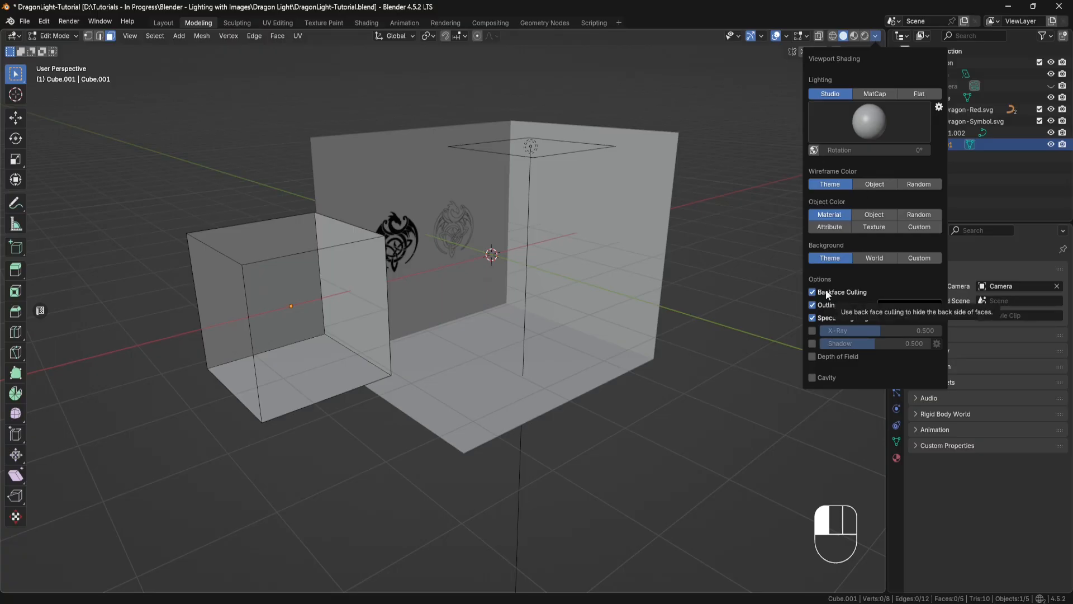
middle_click_drag(526, 290, 479, 289)
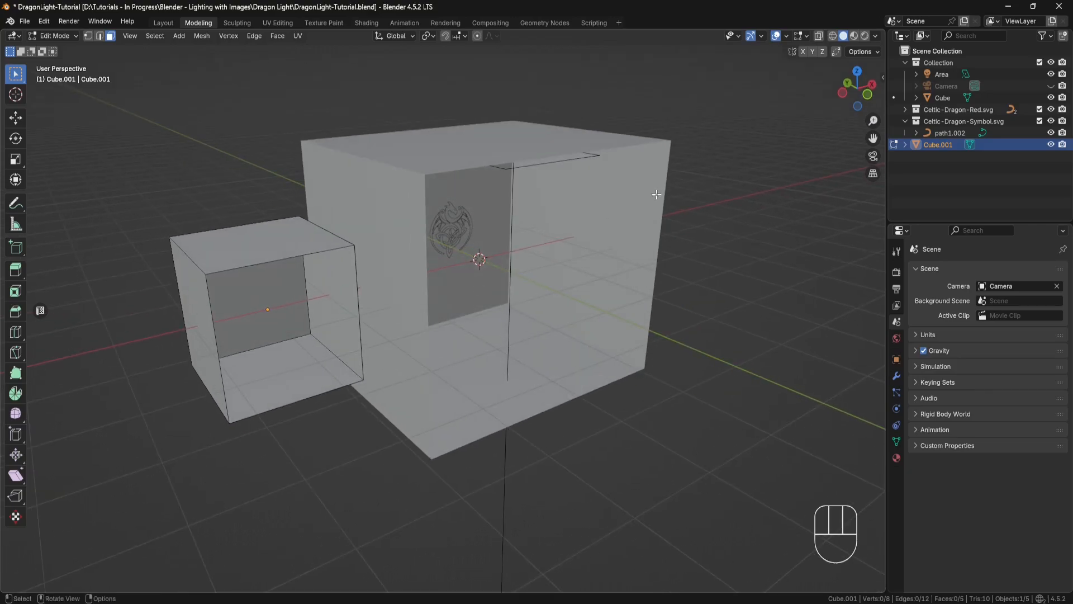
left_click(876, 35)
left_click(813, 292)
middle_click_drag(726, 288, 476, 295)
Step: Return to Object Mode and delete the demonstration cube beside the room
key("Tab")
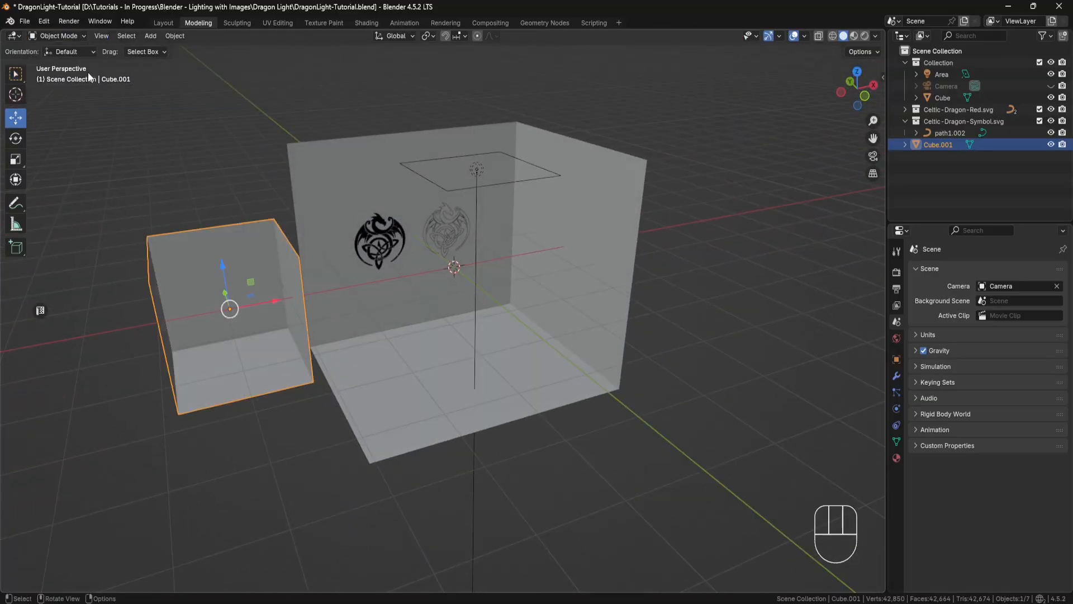
key("Delete")
middle_click_drag(266, 269, 269, 265)
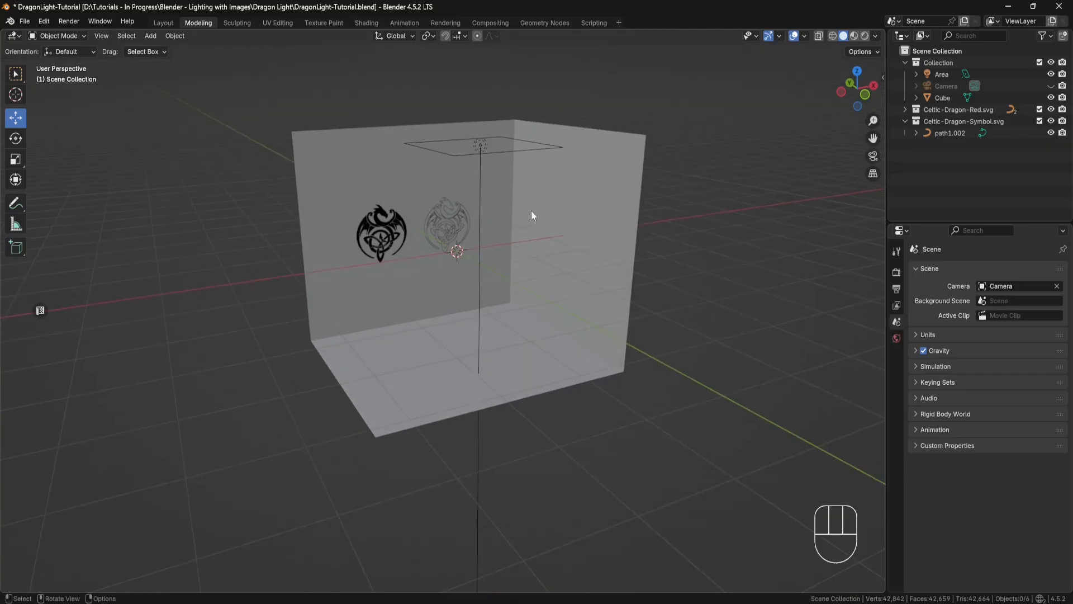
Step: Switch the viewport to rendered shading and frame the two dragon symbols on the back wall
left_click(866, 36)
middle_click_drag(647, 226, 649, 249, "shift")
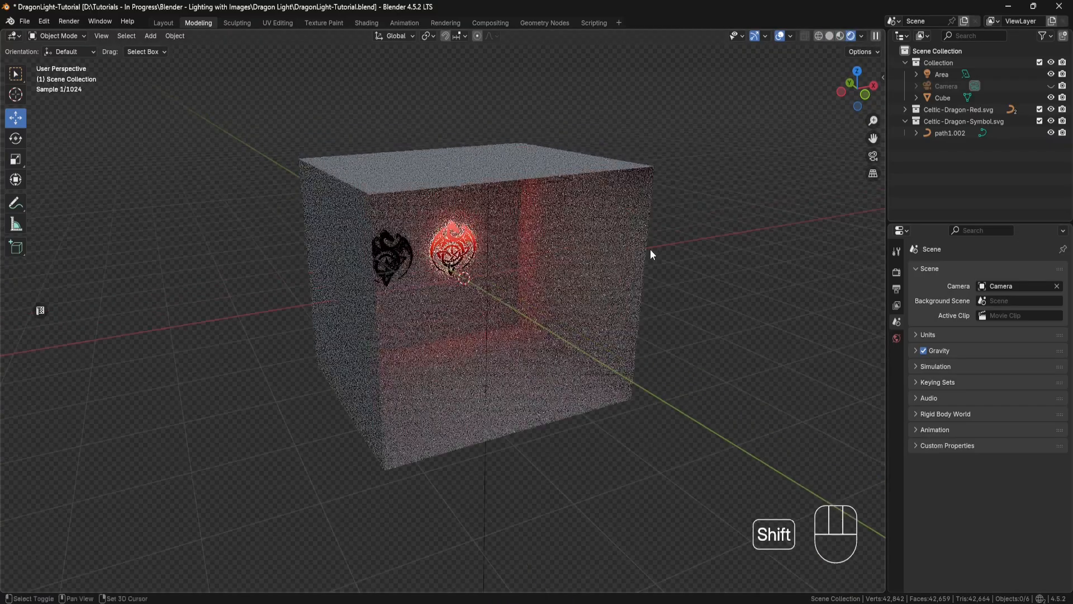
scroll(602, 274, "up", 1)
scroll(602, 274, "up", 2)
middle_click_drag(597, 287, 536, 278, "shift")
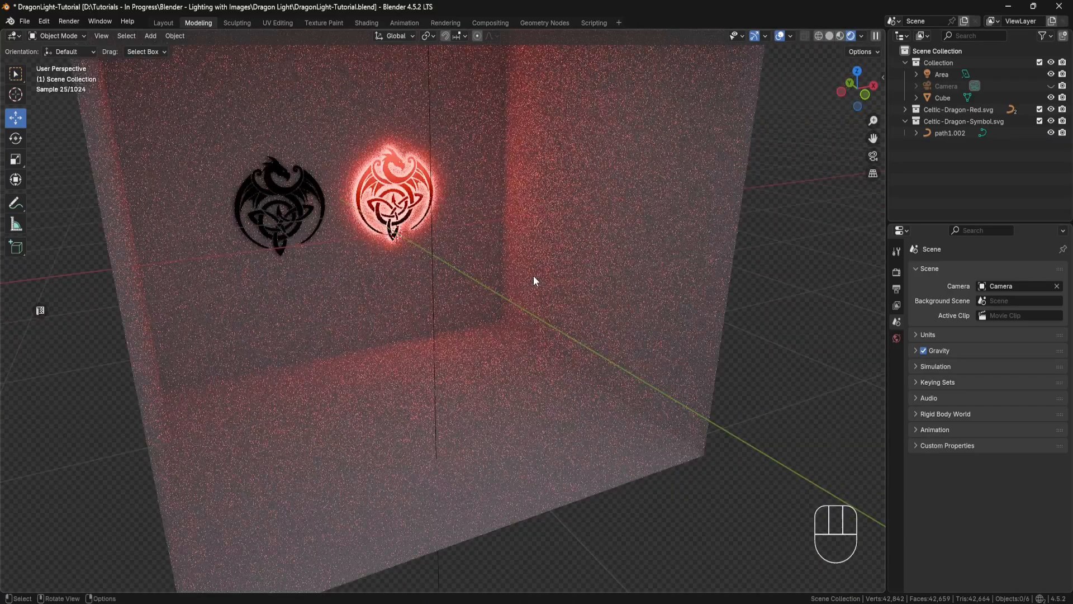
Step: Set the world background strength to 1
left_click(896, 338)
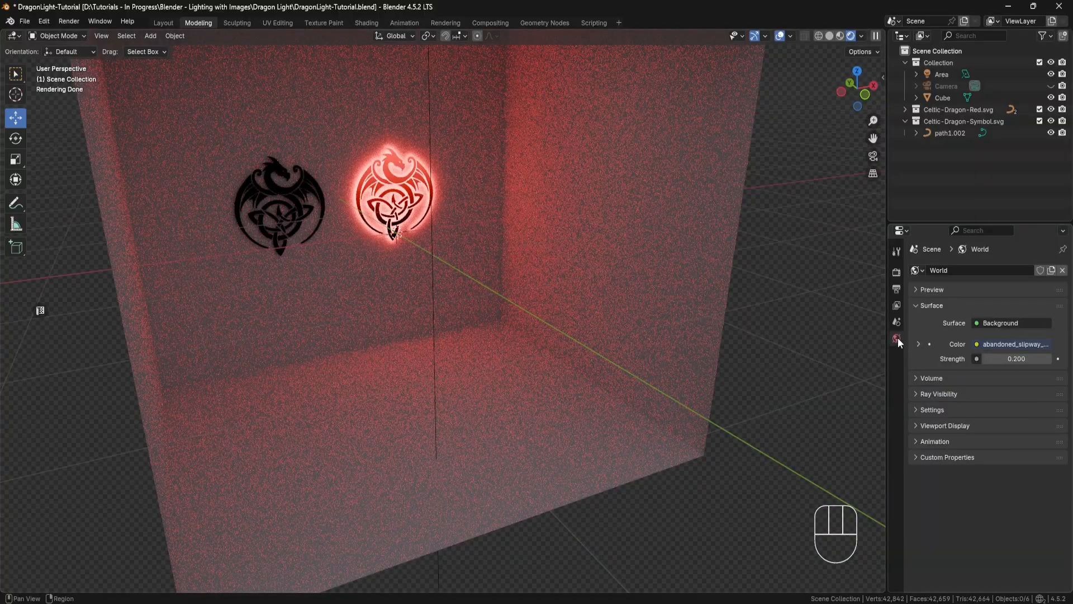
left_click(1021, 364)
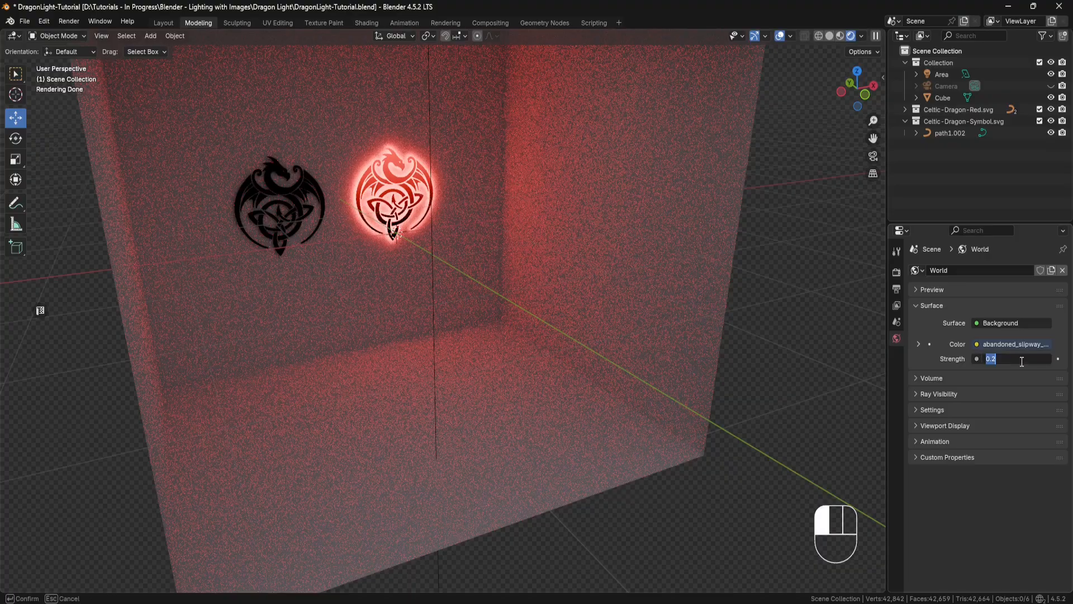
type("1")
key("Return")
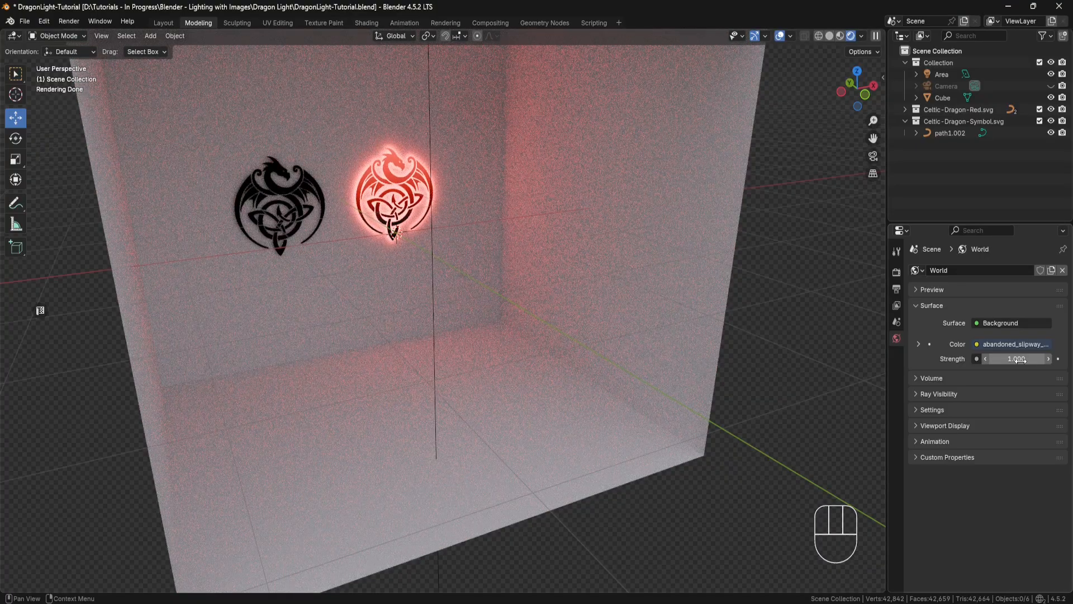
Step: Set the world background strength back to 0.2
left_click(1022, 362)
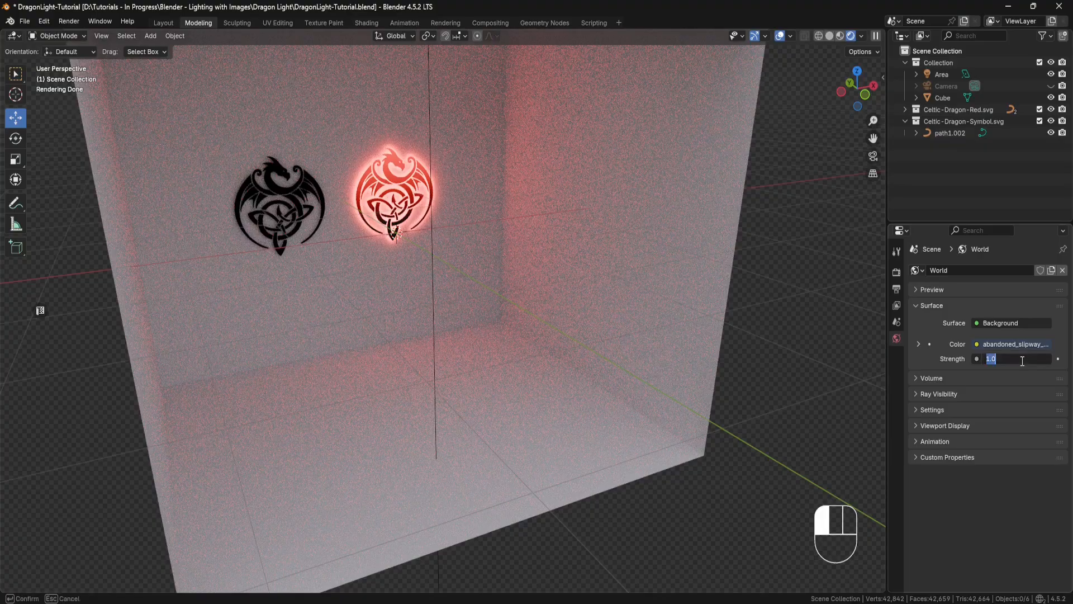
type("0.2")
key("Return")
middle_click_drag(744, 315, 723, 304)
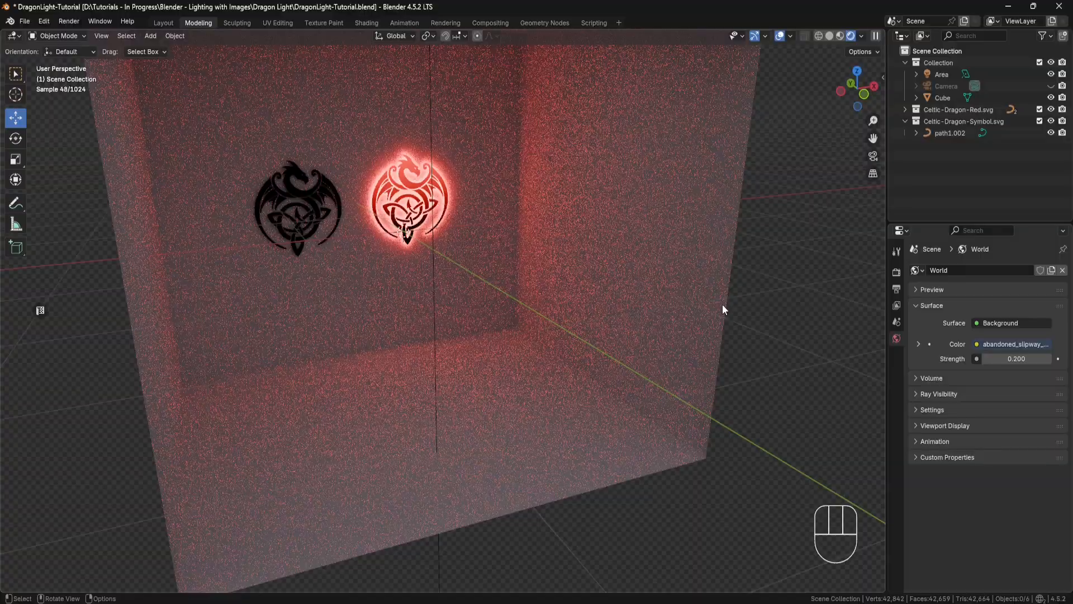
key("shift+a")
mouse_move(701, 455)
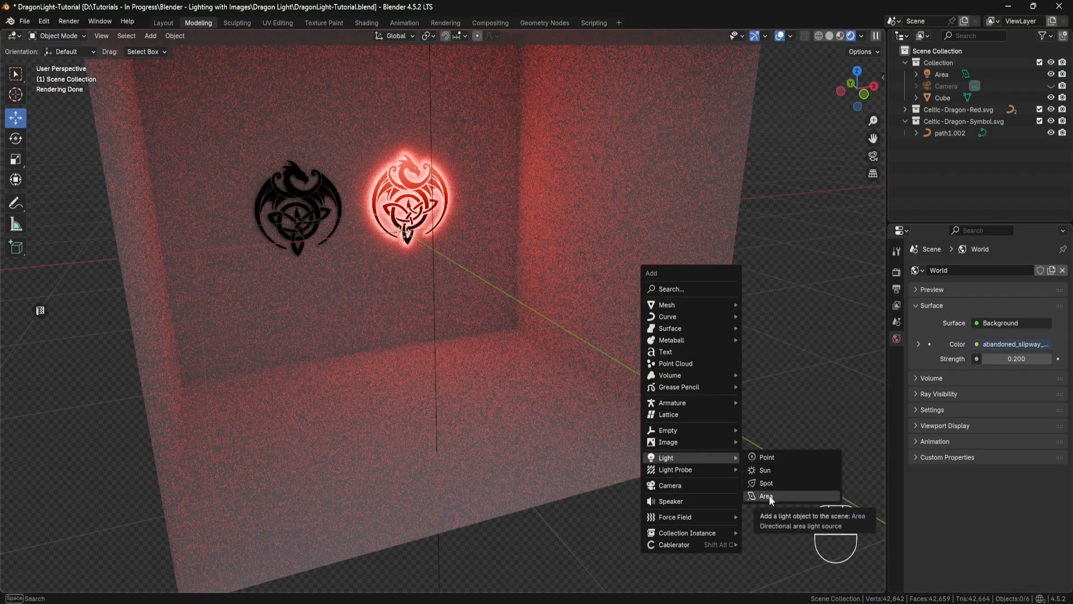
Step: Select the area light near the room's ceiling and open its light settings
middle_click_drag(520, 311, 482, 283)
middle_click_drag(449, 215, 504, 345, "shift")
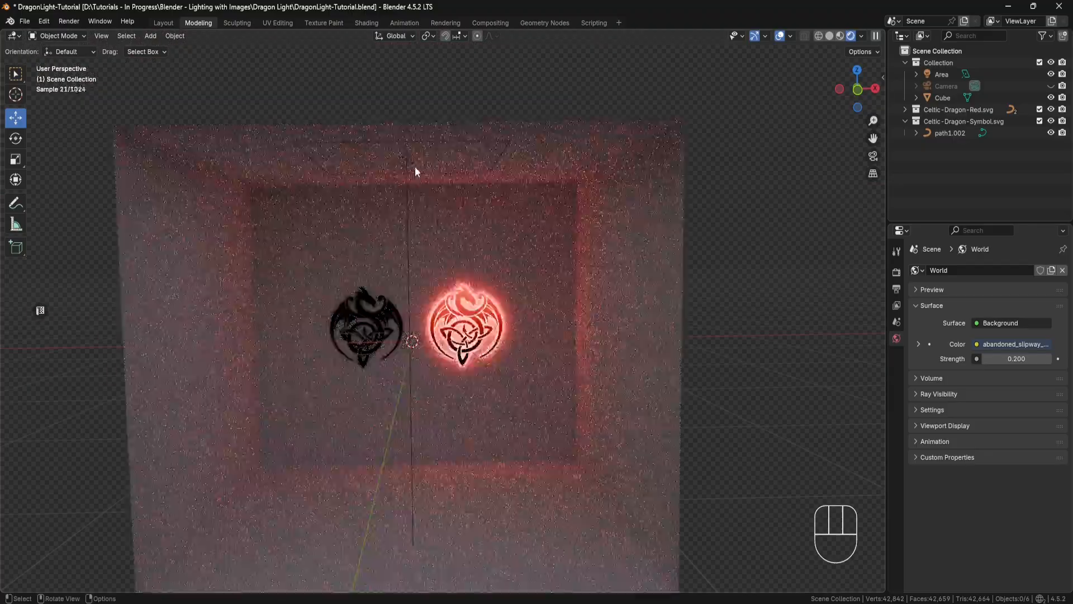
left_click(409, 161)
middle_click_drag(447, 213, 468, 246)
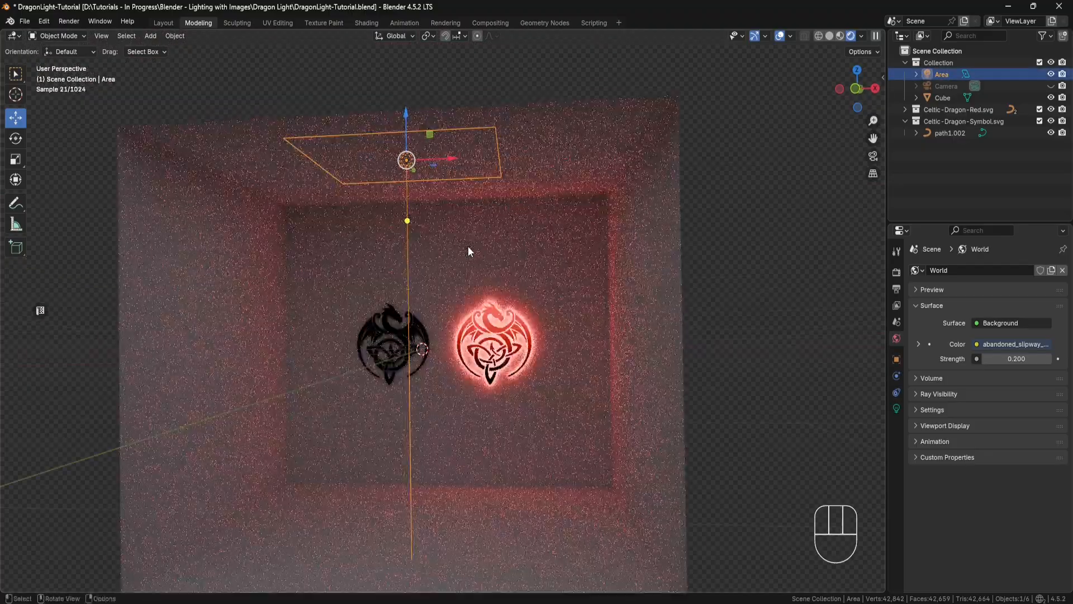
left_click(896, 408)
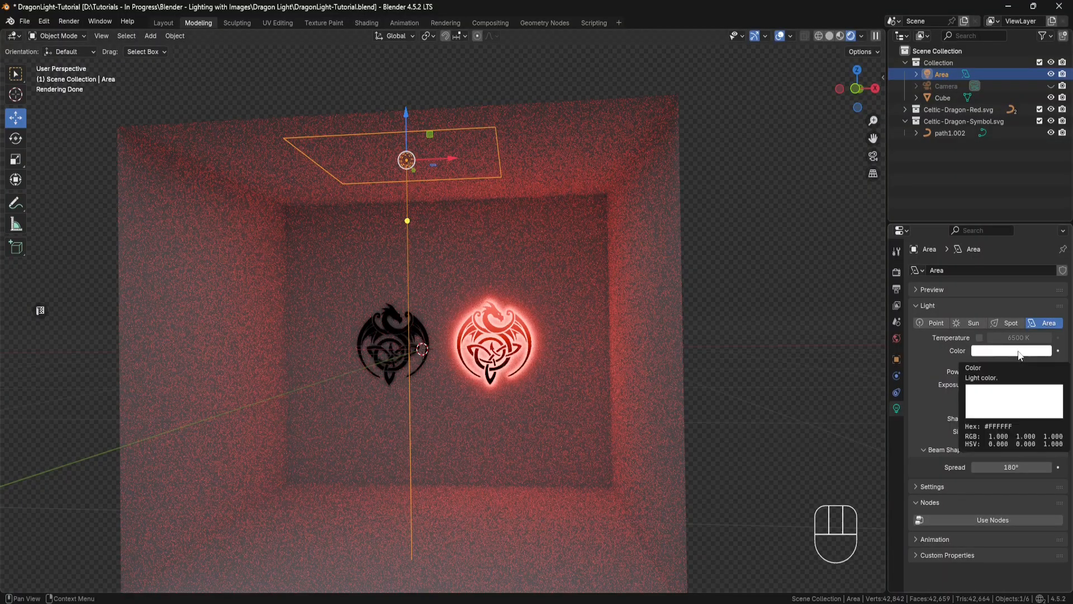
Step: Toggle the area light's viewport visibility to compare the rendered room with and without it
left_click(1051, 75)
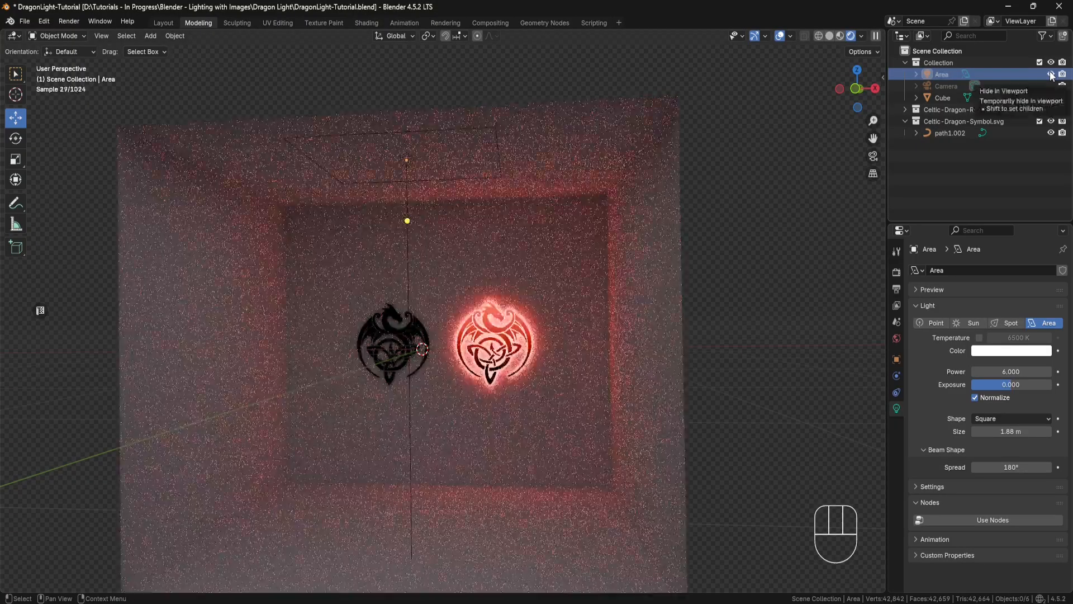
middle_click_drag(721, 311, 660, 326, "shift")
scroll(661, 327, "down", 1)
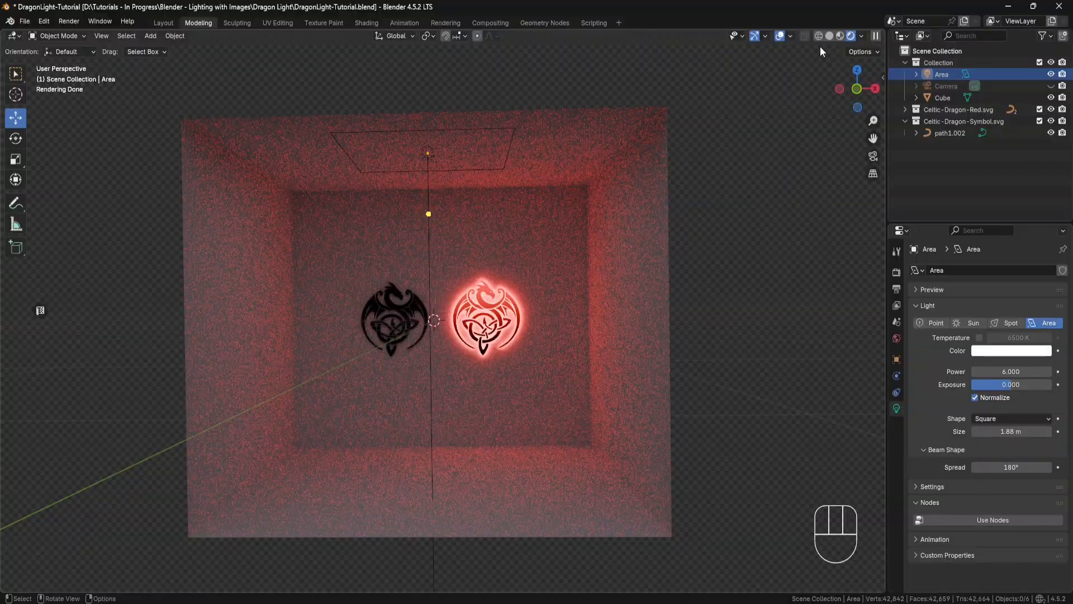
Step: Switch the viewport to solid shading and split off a Shader Editor area beneath it
left_click(829, 36)
mouse_move(723, 194)
middle_mouse_down()
mouse_move(723, 226)
mouse_move(707, 229)
middle_mouse_up()
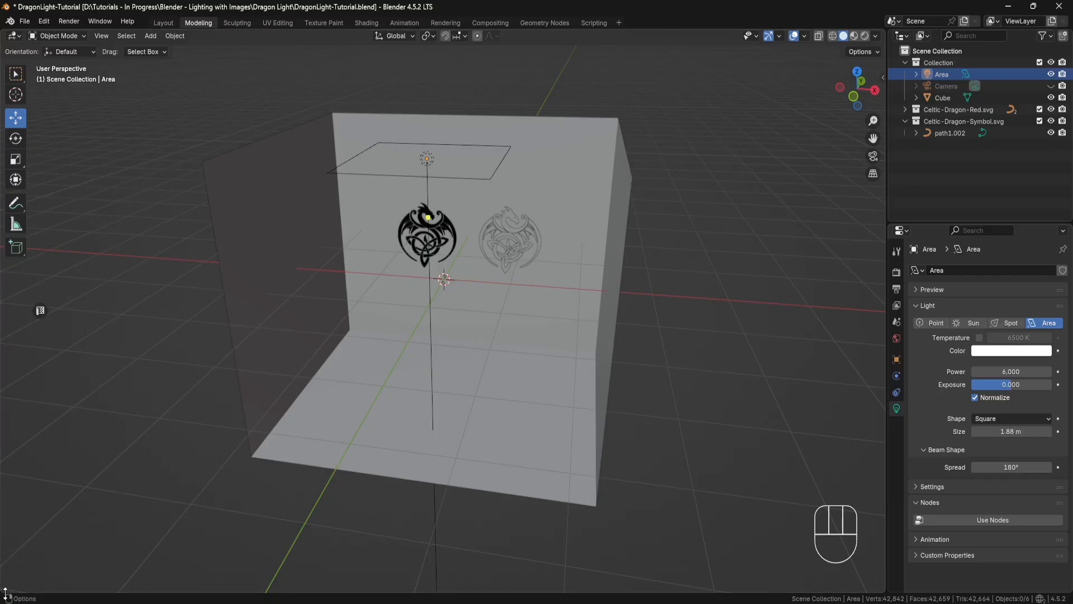
left_click_drag(5, 591, 29, 407)
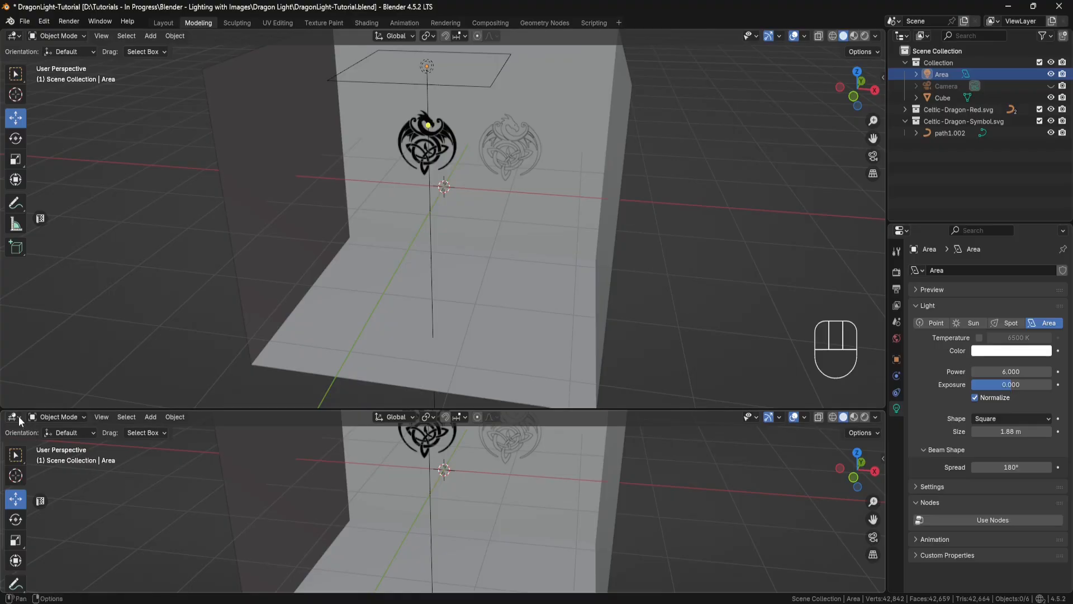
left_click(14, 417)
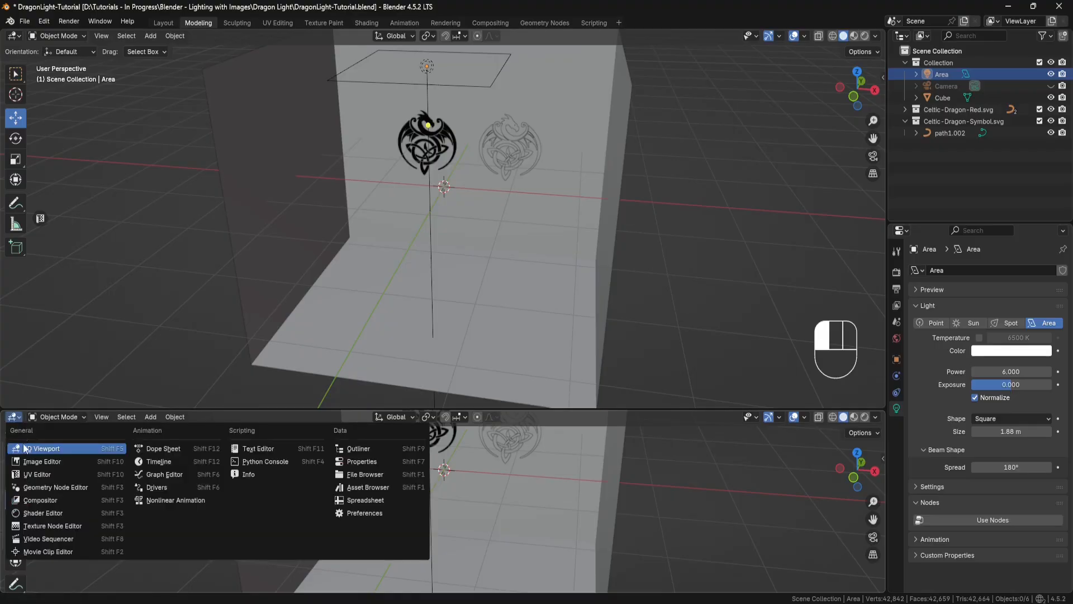
left_click(38, 511)
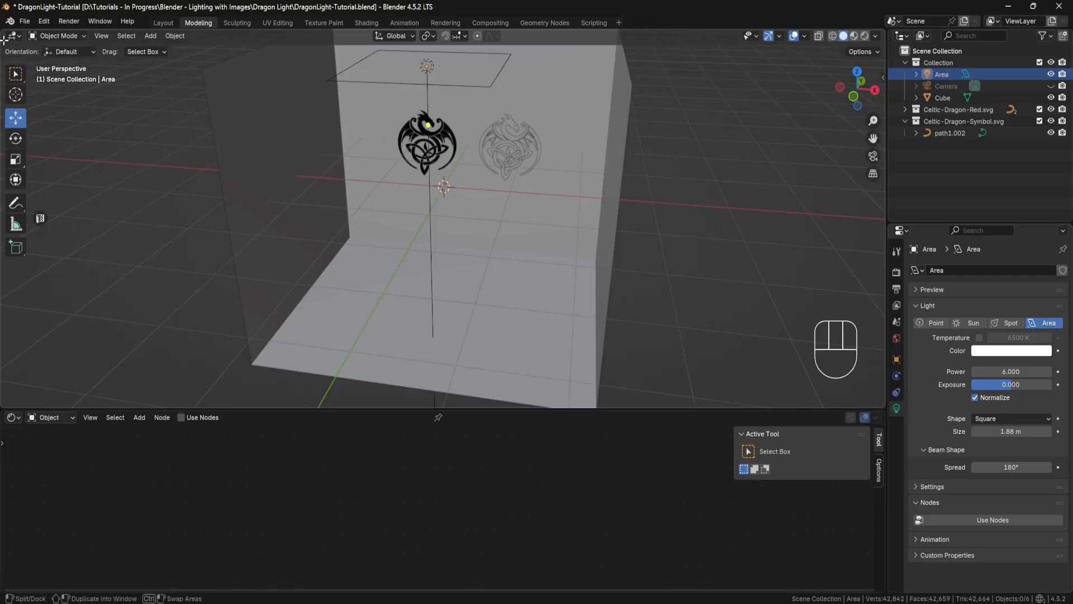
Step: Split the 3D viewport side by side and set the narrower new viewport to rendered shading, widening it slightly
left_click_drag(4, 39, 207, 40)
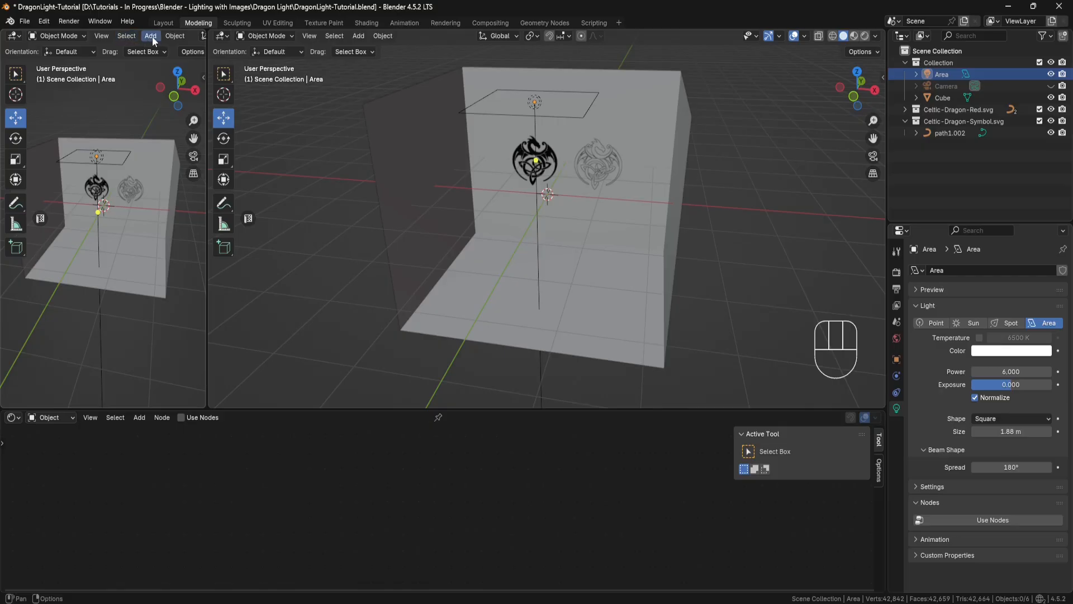
scroll(159, 41, "down", 8)
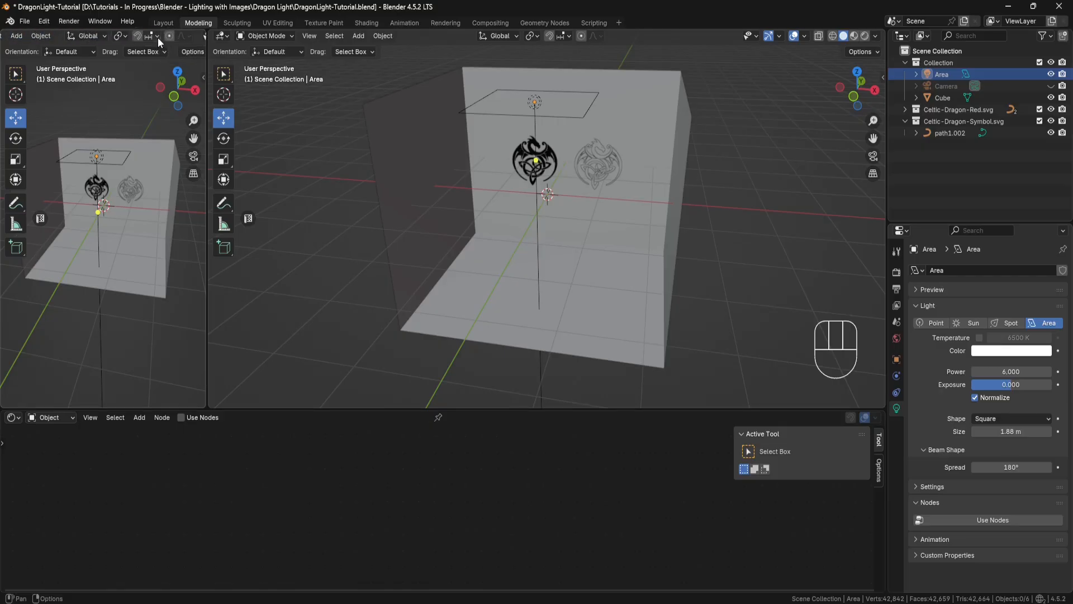
scroll(159, 39, "down", 2)
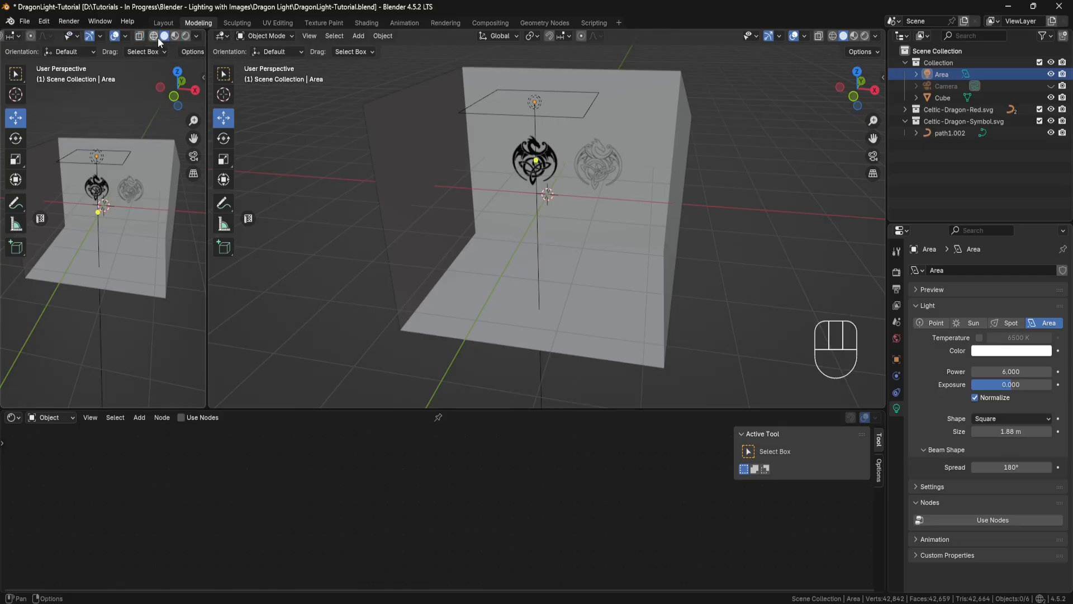
left_click(186, 36)
left_click_drag(152, 196, 152, 198)
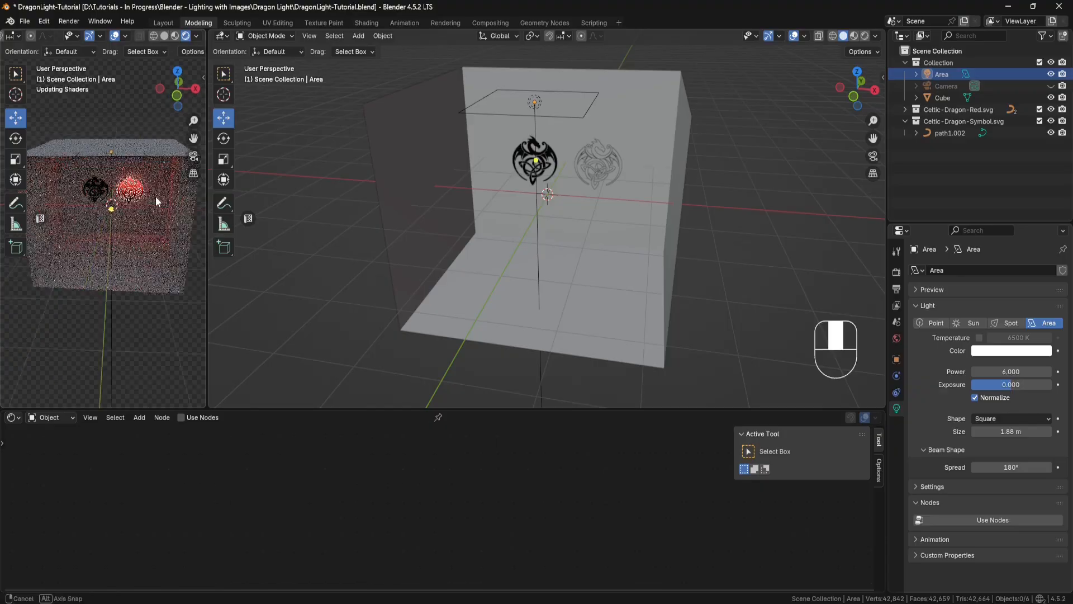
middle_click_drag(152, 198, 149, 196)
left_click_drag(206, 191, 271, 194)
Step: Select the black dragon symbol and remove its SVGMat.002 material slot
scroll(168, 179, "up", 4)
middle_click_drag(120, 152, 140, 214, "shift")
scroll(140, 216, "up", 6)
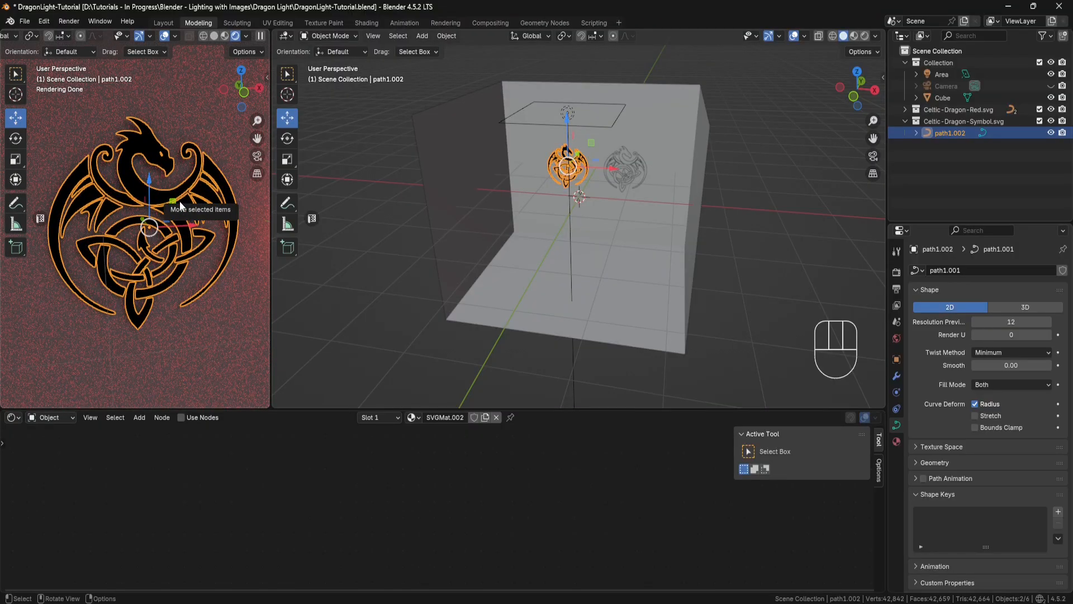
left_click(897, 442)
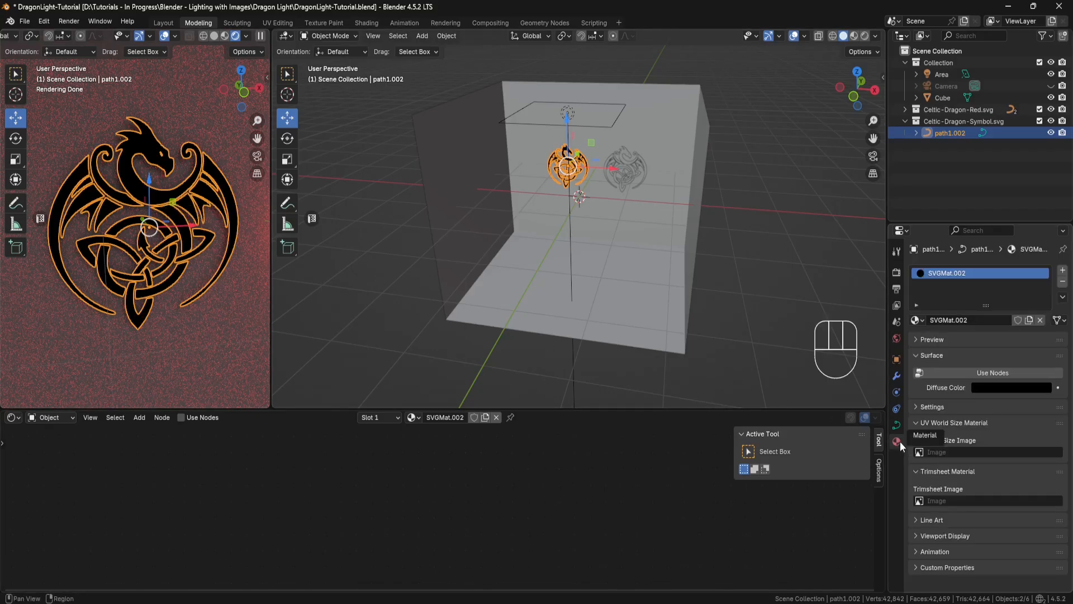
left_click(1063, 284)
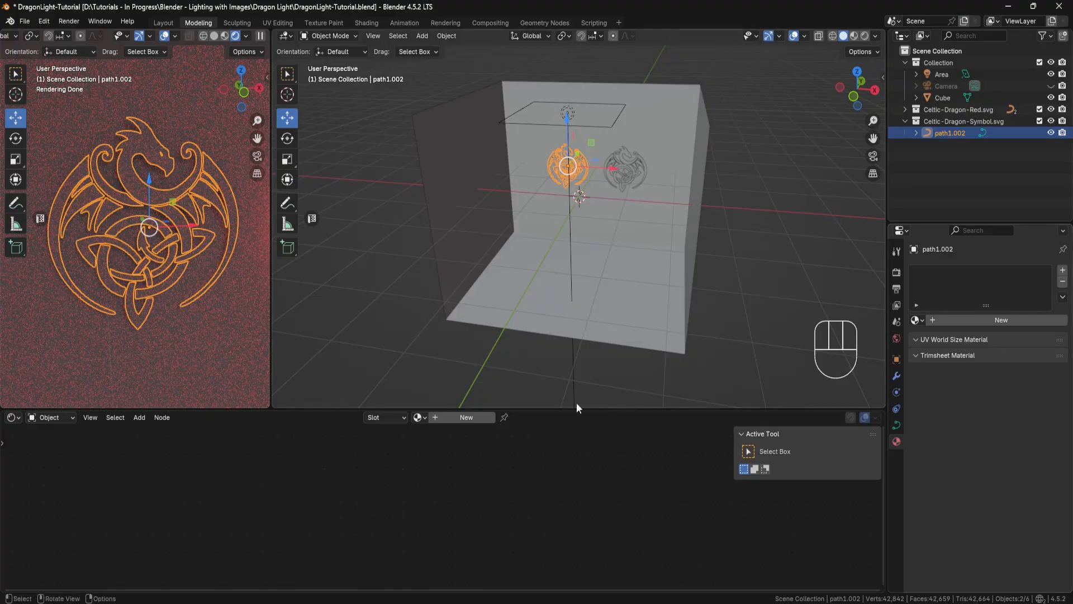
Step: Create a new material for the selected dragon symbol and name it Blue
left_click(475, 418)
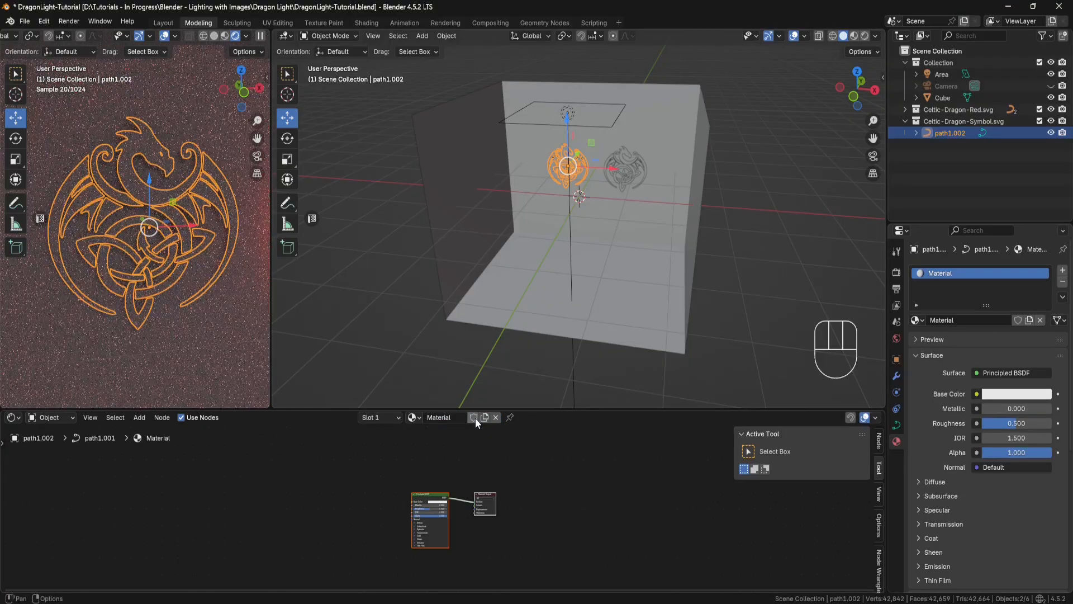
left_click(445, 416)
type("B")
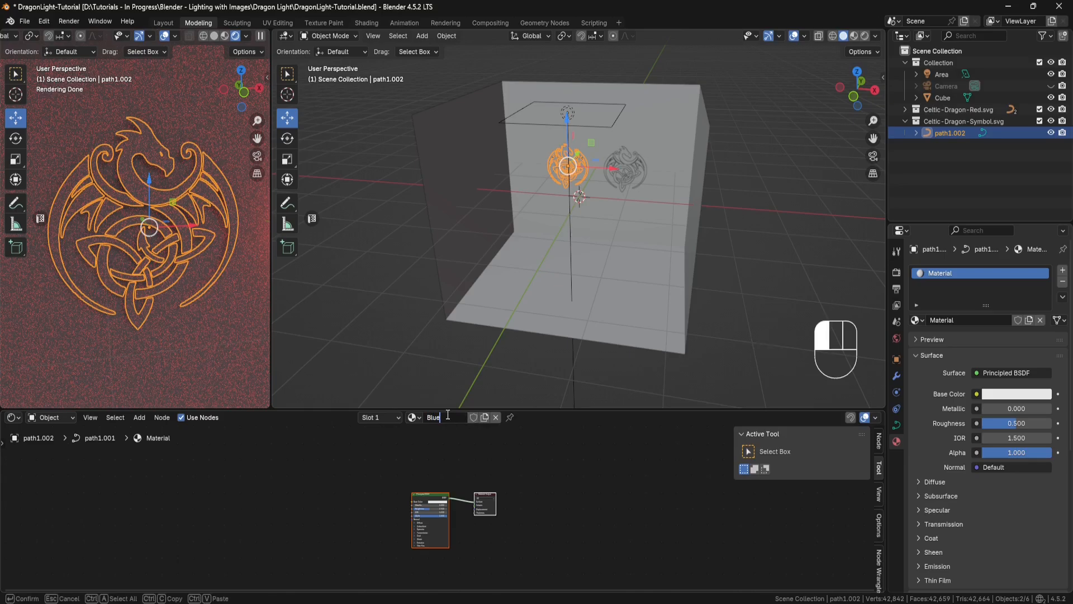
type("lue")
key("Return")
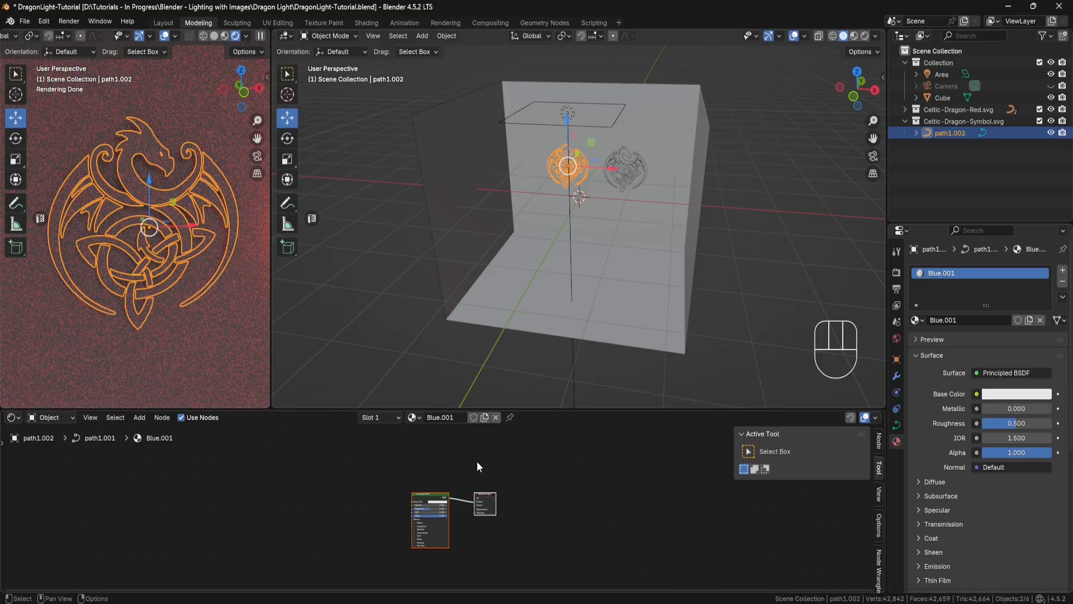
Step: Enlarge the Shader Editor and move the Material Output node farther from the Principled BSDF to make room
scroll(462, 503, "up", 4)
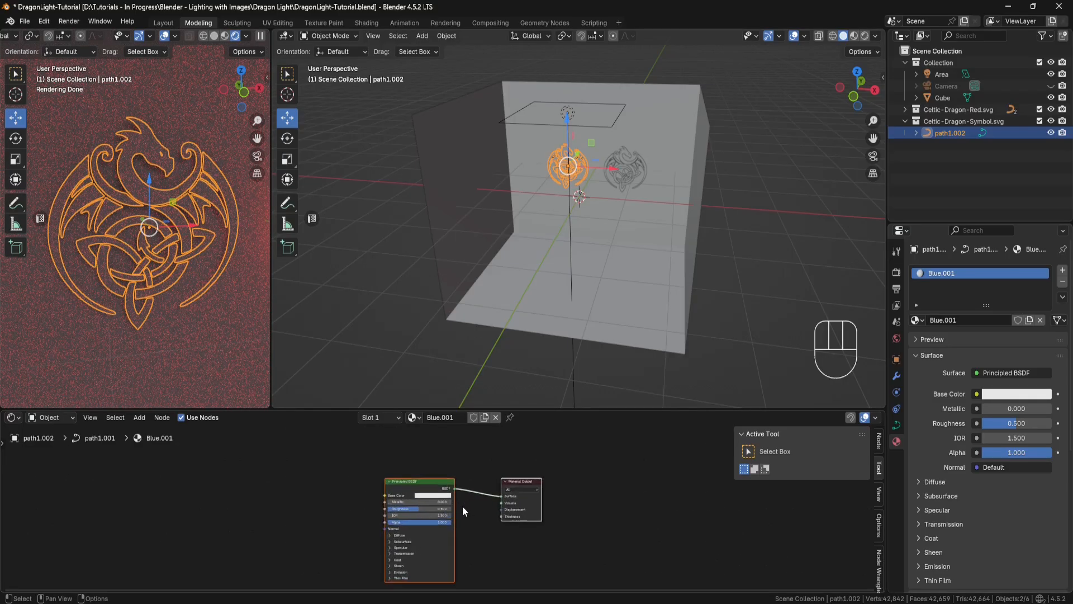
middle_click_drag(471, 510, 480, 494)
left_click_drag(520, 409, 522, 360)
scroll(497, 450, "up", 3)
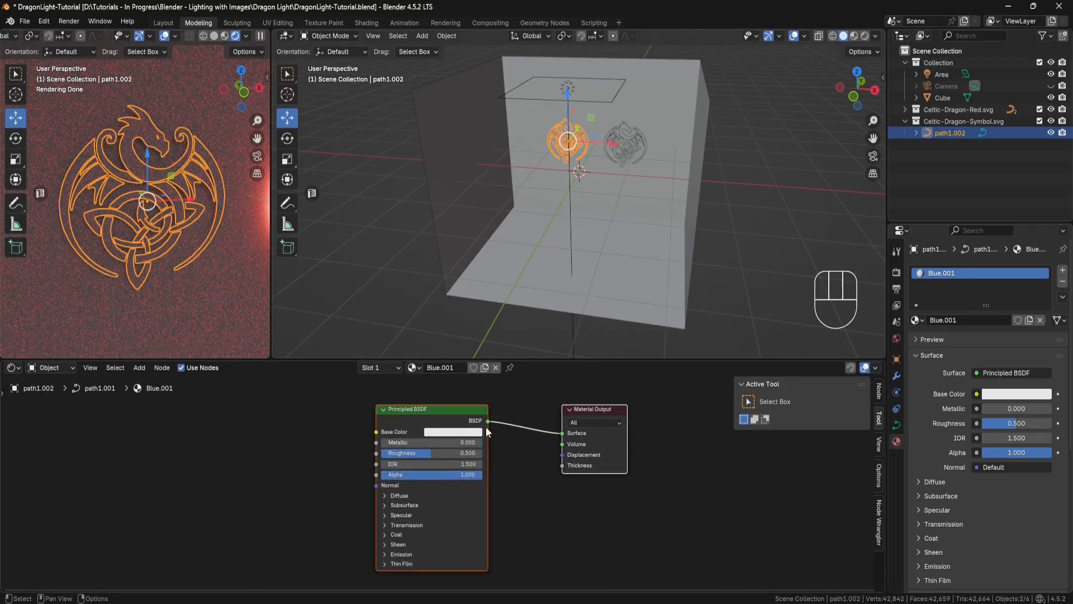
scroll(484, 428, "down", 3)
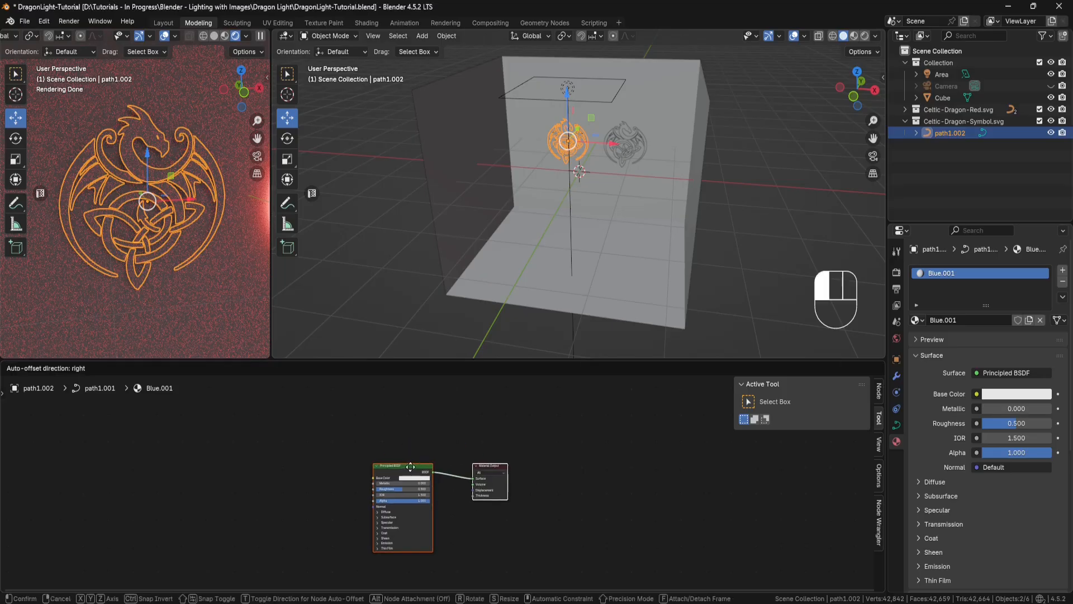
left_click_drag(486, 469, 581, 426)
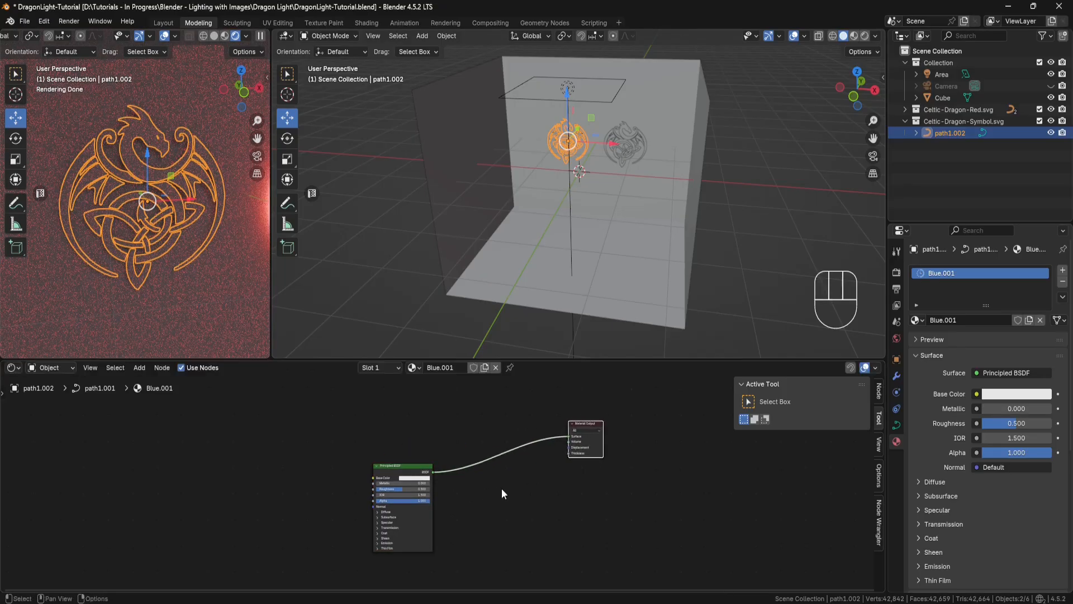
Step: Add an Emission node beside the Principled BSDF
key("shift+a")
left_click(496, 461)
type("emi")
left_click(534, 481)
left_click(468, 505)
Step: Add a Mix Shader node between the shader nodes and the Material Output
key("shift+a")
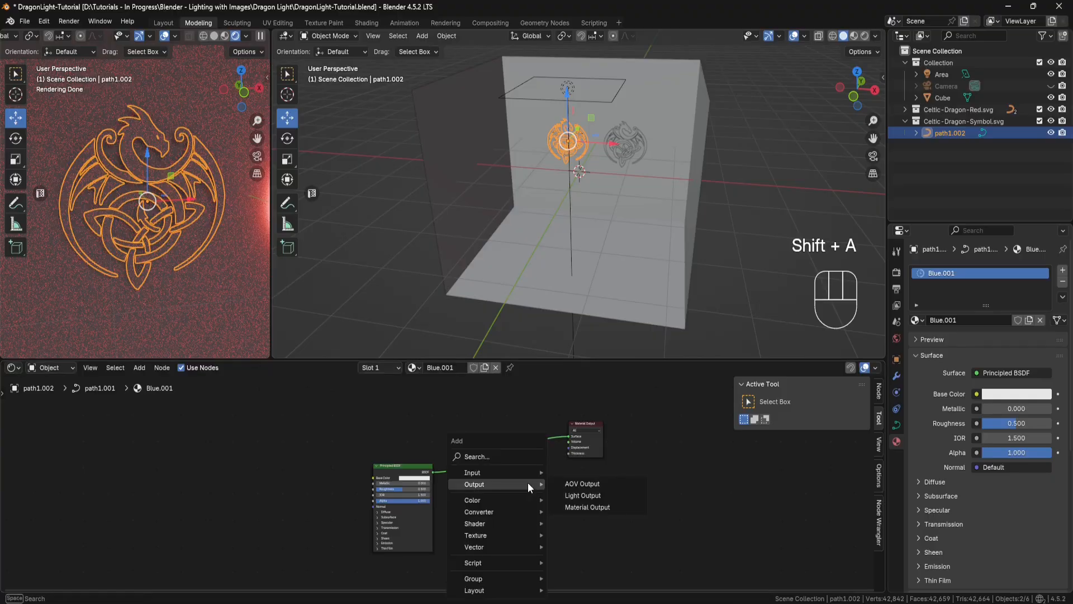
left_click(525, 458)
type("mix")
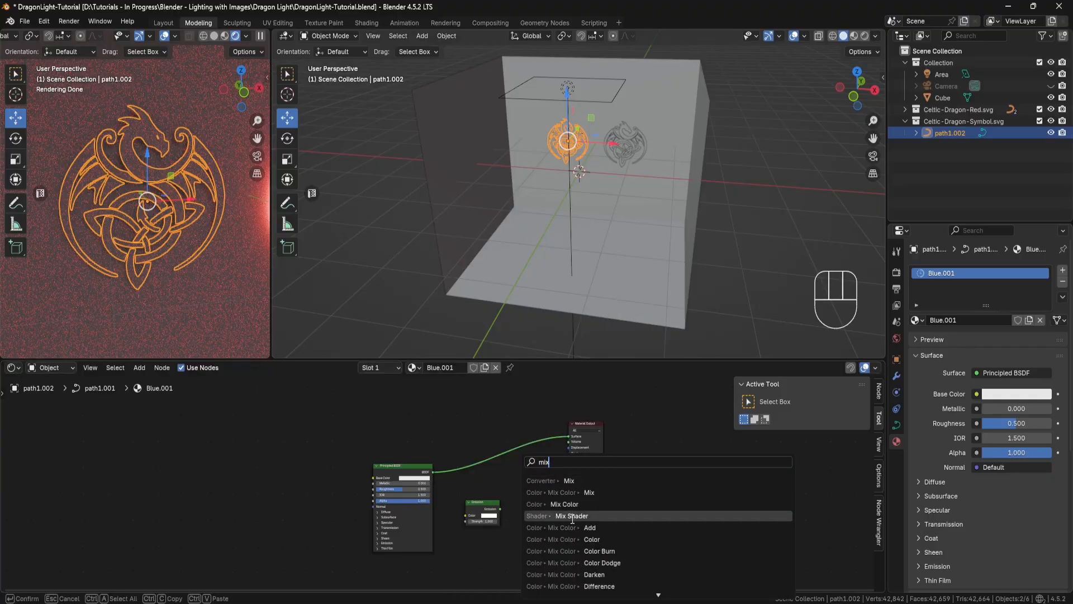
left_click(571, 516)
left_click(518, 460)
Step: Connect the Principled BSDF and Emission to the Mix Shader's two shader inputs, and its output to the Material Output's Surface
scroll(510, 502, "up", 2)
left_click_drag(628, 413, 555, 481)
left_click_drag(528, 521, 553, 490)
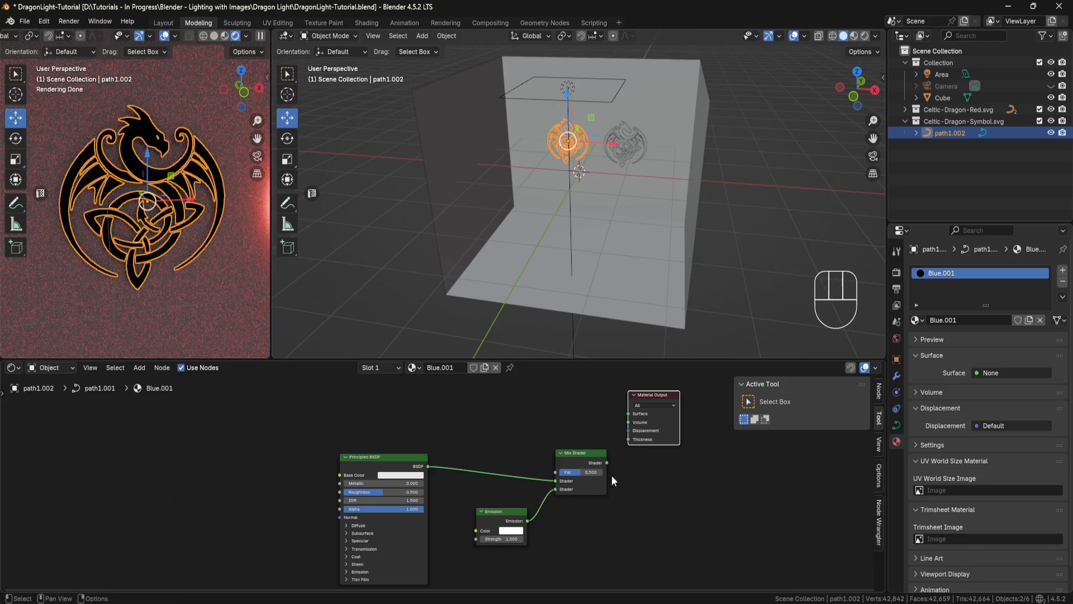
left_click_drag(608, 462, 638, 433)
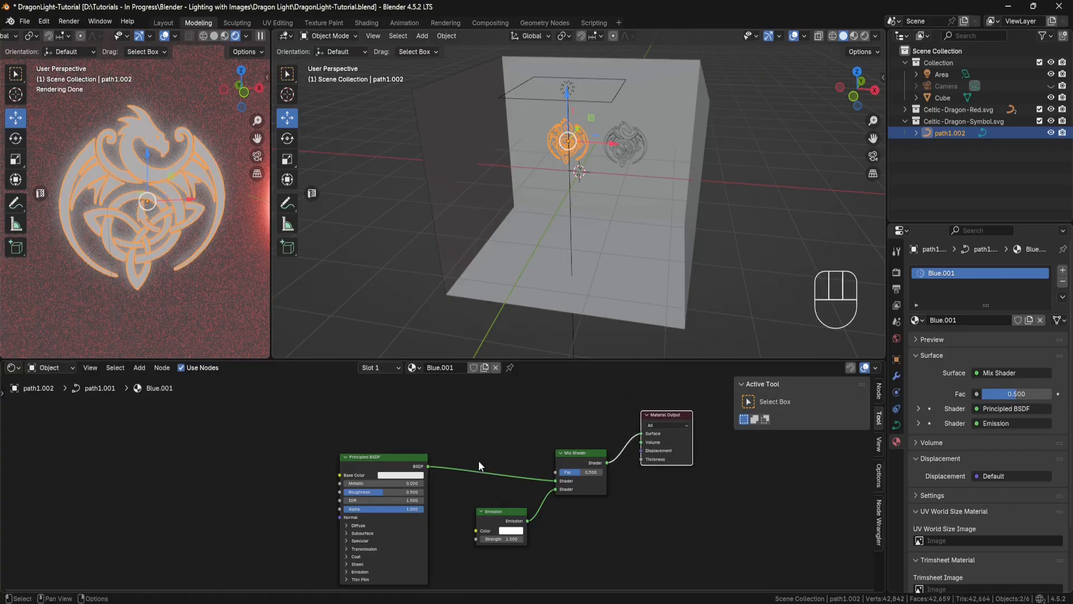
Step: Set the Emission node's color to a saturated blue
middle_click_drag(180, 224, 200, 229)
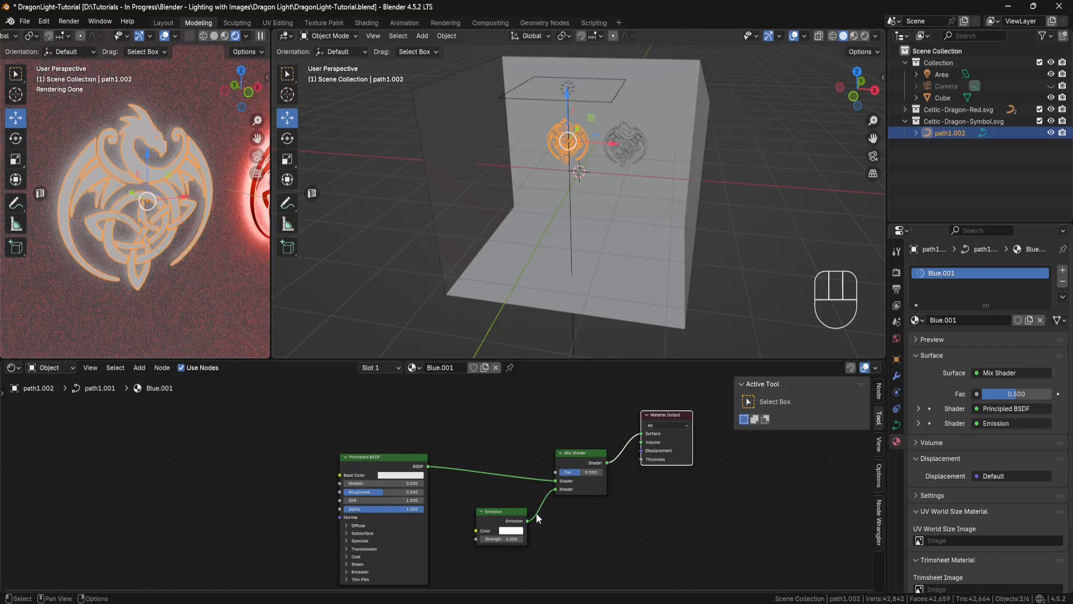
left_click(511, 531)
mouse_move(535, 457)
left_mouse_down()
mouse_move(521, 434)
mouse_move(528, 406)
mouse_move(557, 421)
left_mouse_up()
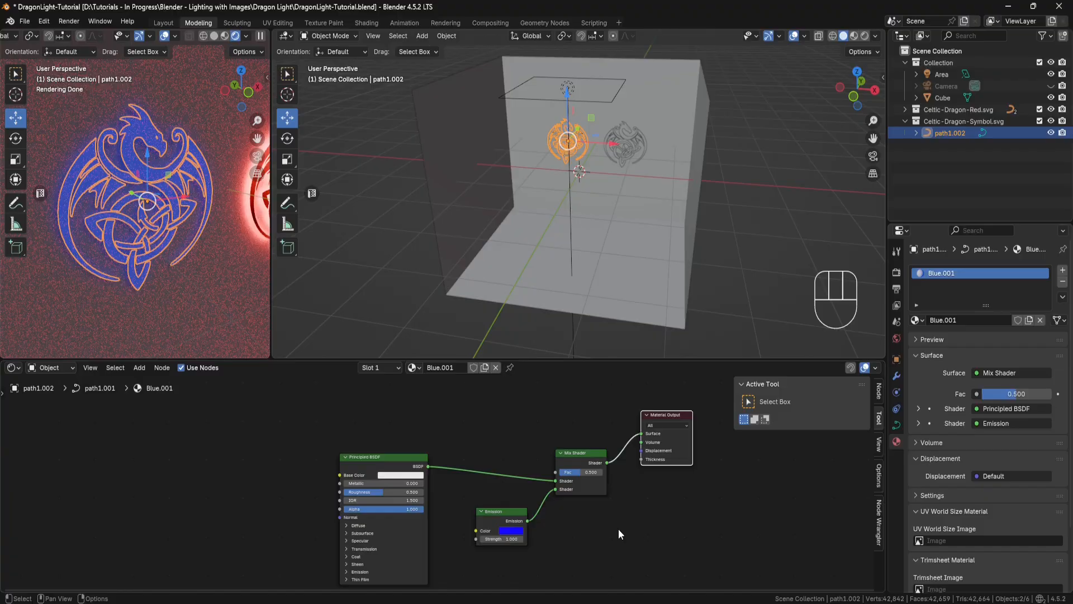
Step: Set the Emission node's strength to 100
middle_click_drag(215, 280, 224, 284)
middle_click_drag(192, 245, 207, 255, "shift")
scroll(128, 210, "up", 5)
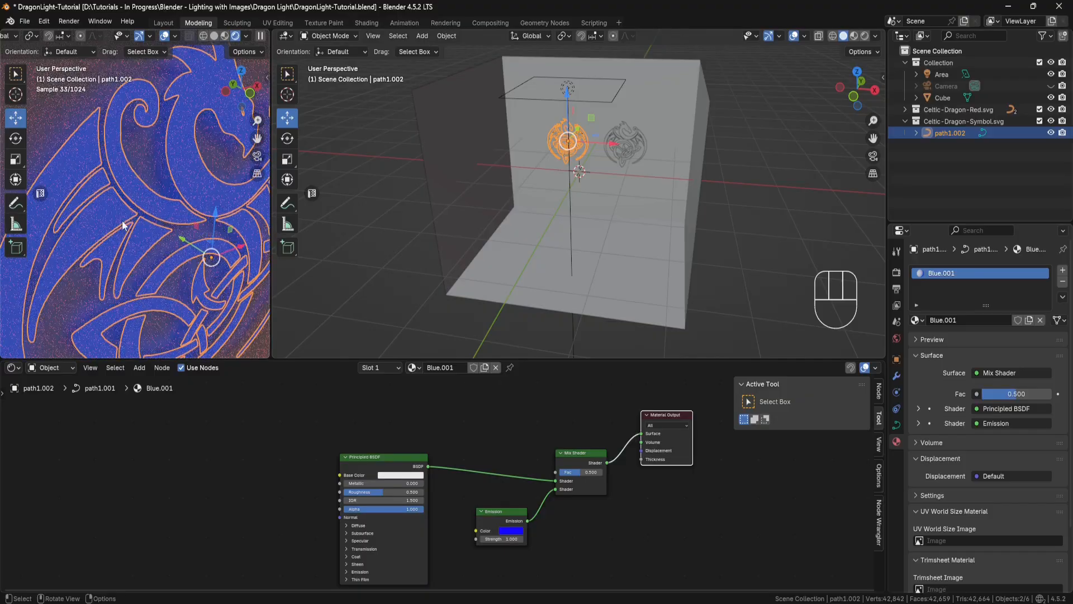
middle_click_drag(136, 220, 134, 173)
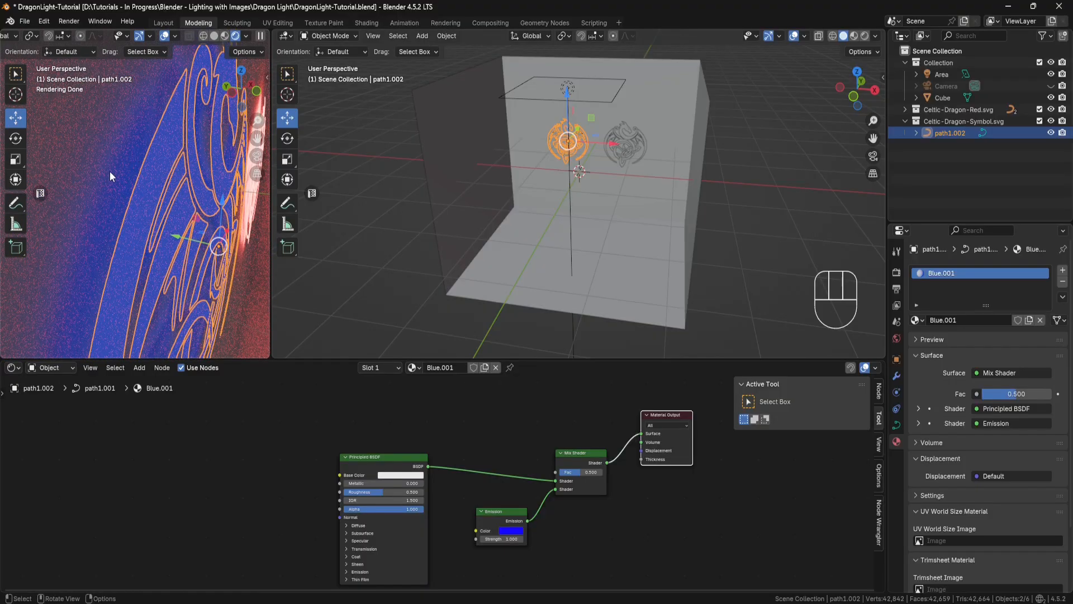
scroll(612, 565, "up", 3)
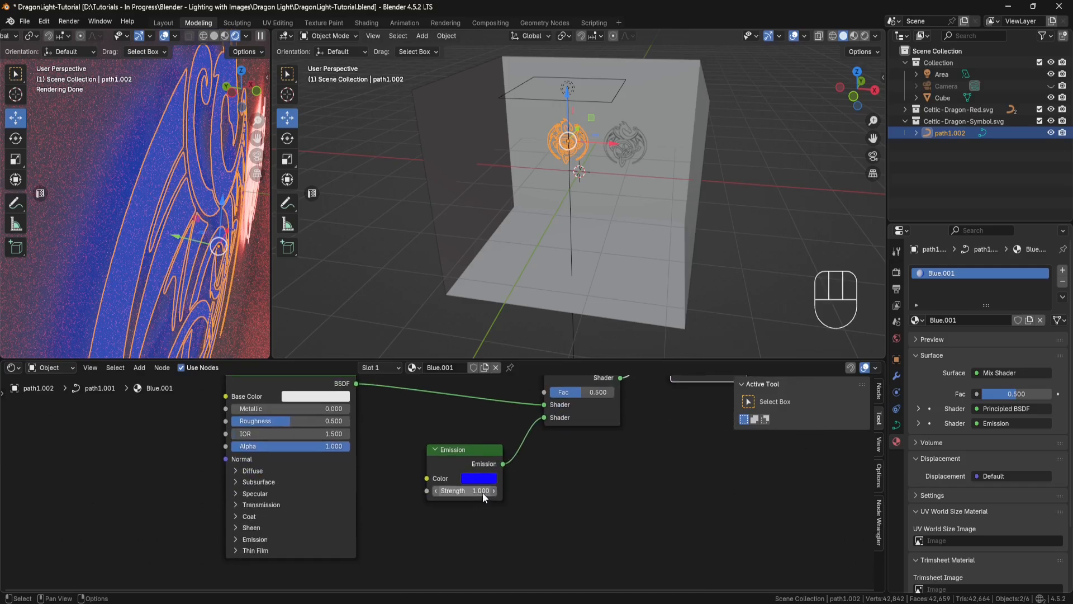
left_click(482, 491)
type("100")
key("Return")
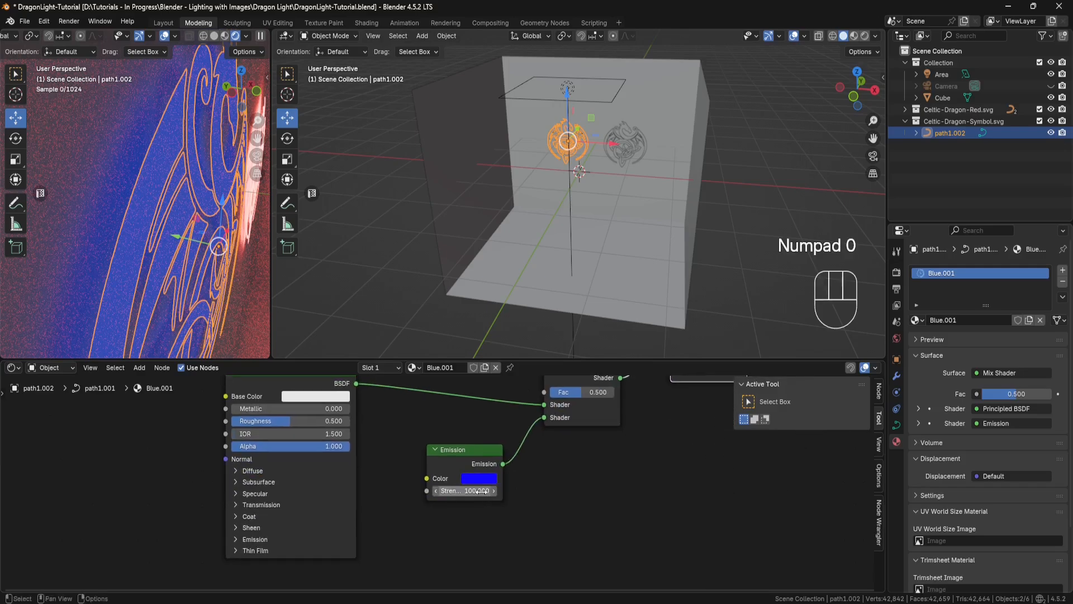
Step: Add a Layer Weight node above the Principled BSDF
scroll(215, 280, "down", 7)
scroll(204, 269, "up", 4)
middle_click_drag(202, 266, 175, 252)
middle_click_drag(174, 252, 204, 251, "shift")
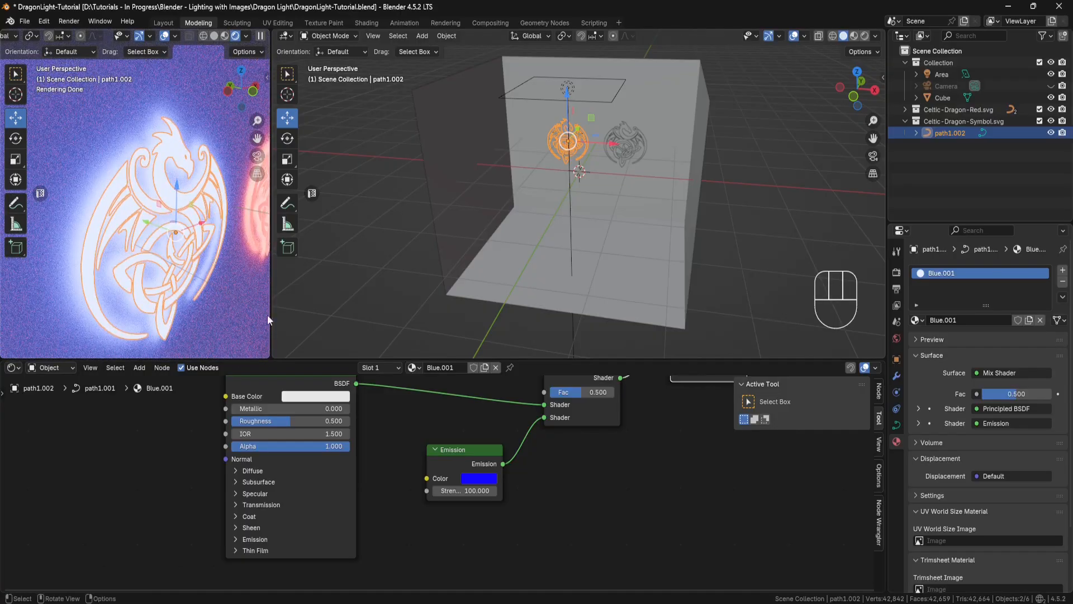
scroll(412, 445, "down", 7)
middle_click_drag(431, 413, 446, 483)
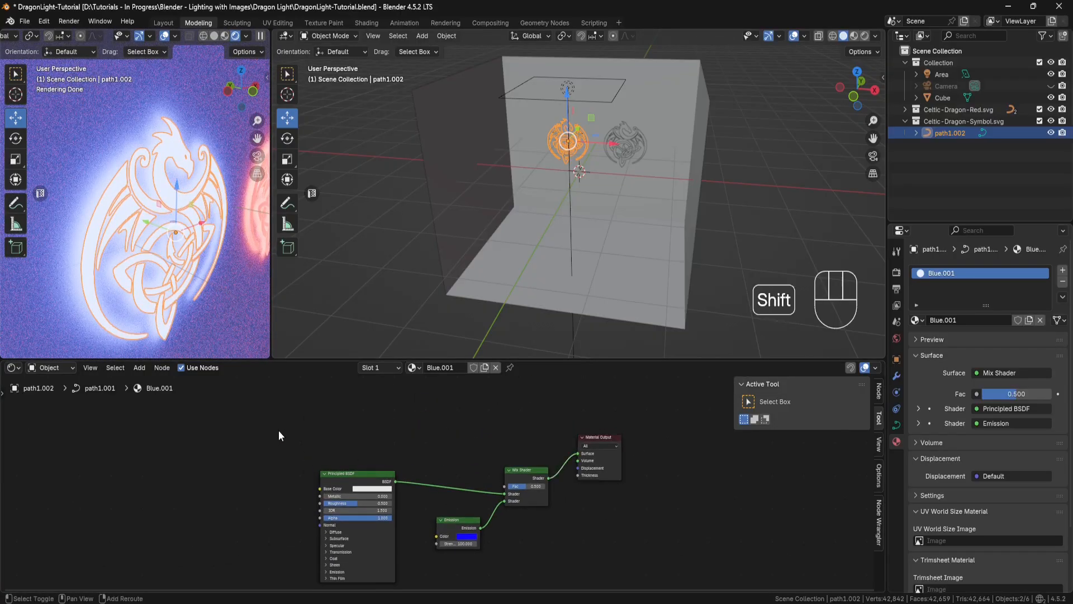
key("shift+a")
type("layer")
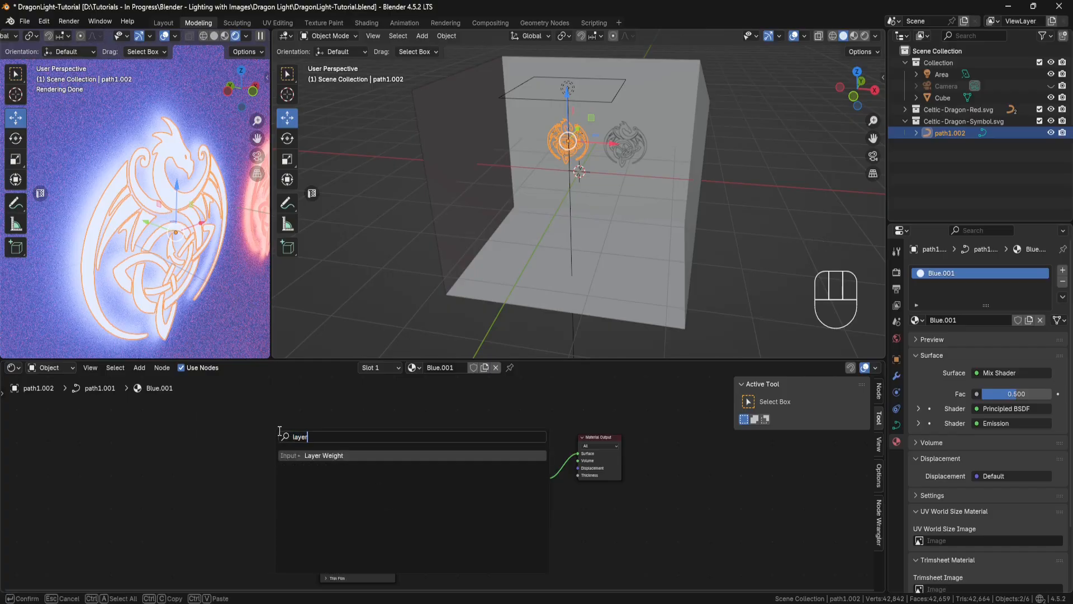
left_click(320, 455)
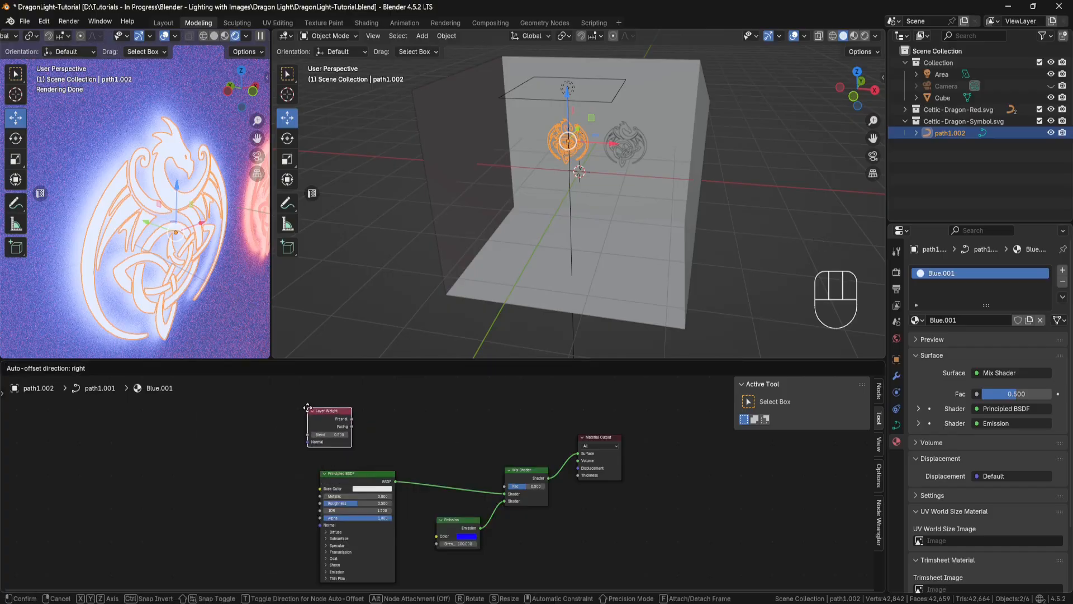
left_click(332, 415)
Step: Add a Color Ramp node beside the Layer Weight node, above the Mix Shader
left_click(403, 418)
key("shift+a")
type("color")
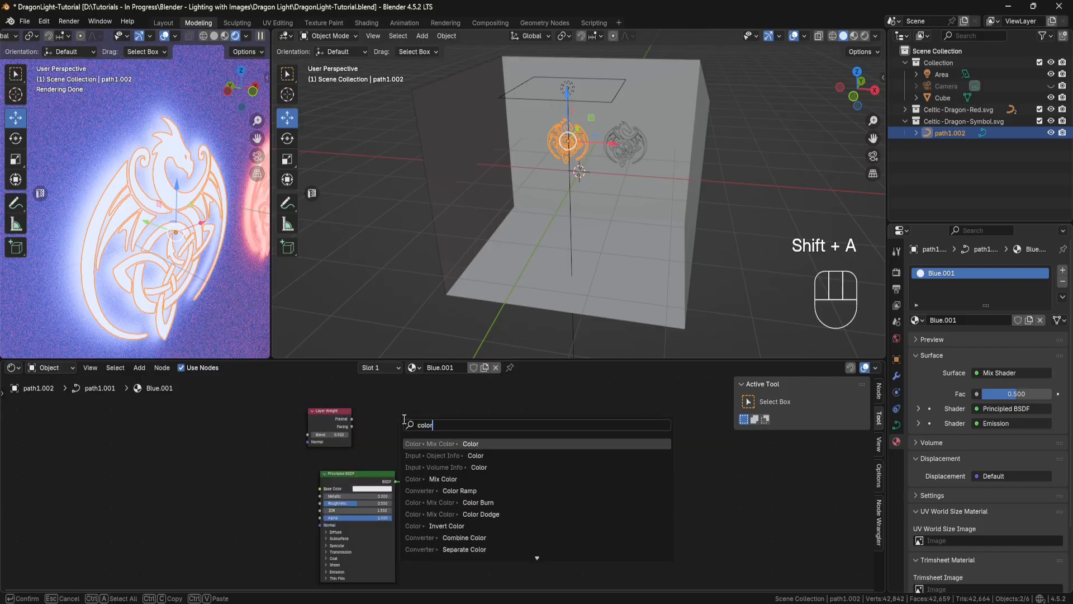
left_click(461, 490)
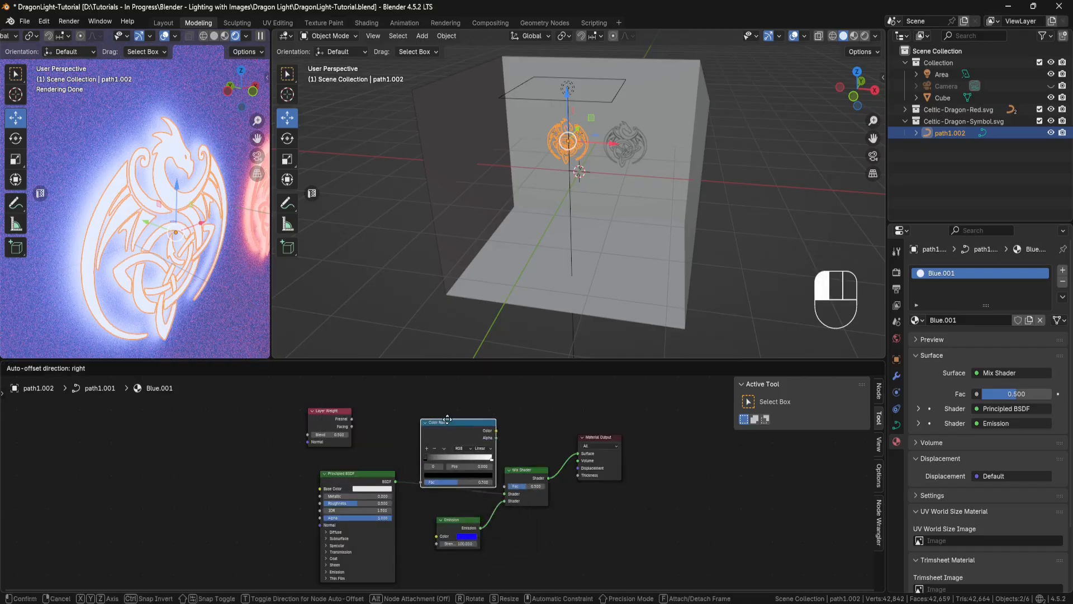
left_click(437, 419)
scroll(437, 419, "up", 3)
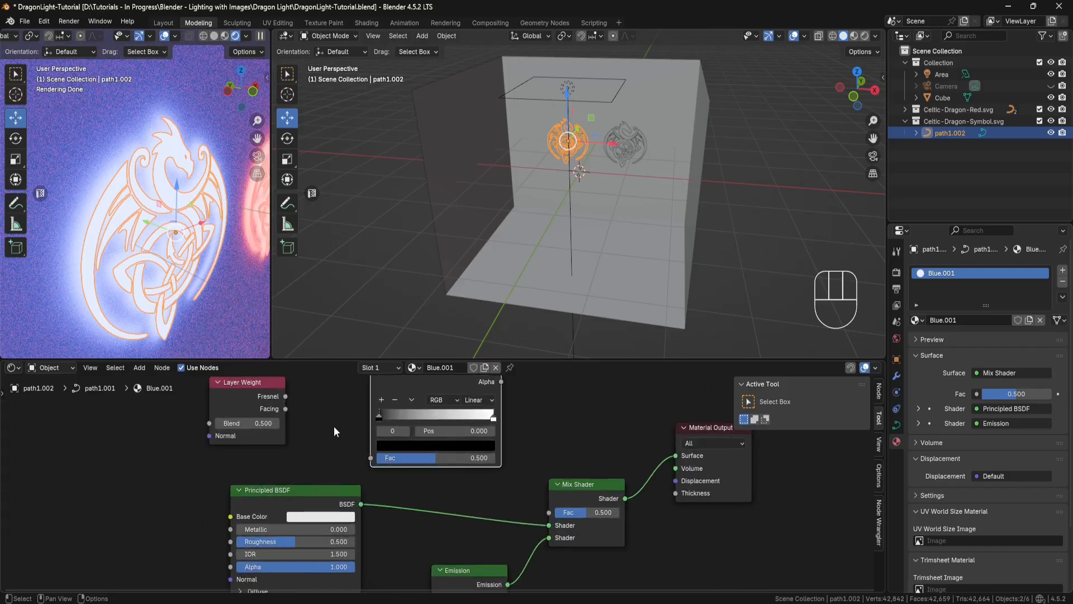
Step: Connect Layer Weight's Fresnel output to the Color Ramp's Fac and the ramp's Color output to the Mix Shader's Fac
left_click_drag(283, 446, 365, 507)
scroll(543, 448, "down", 1)
left_click_drag(490, 428, 529, 550)
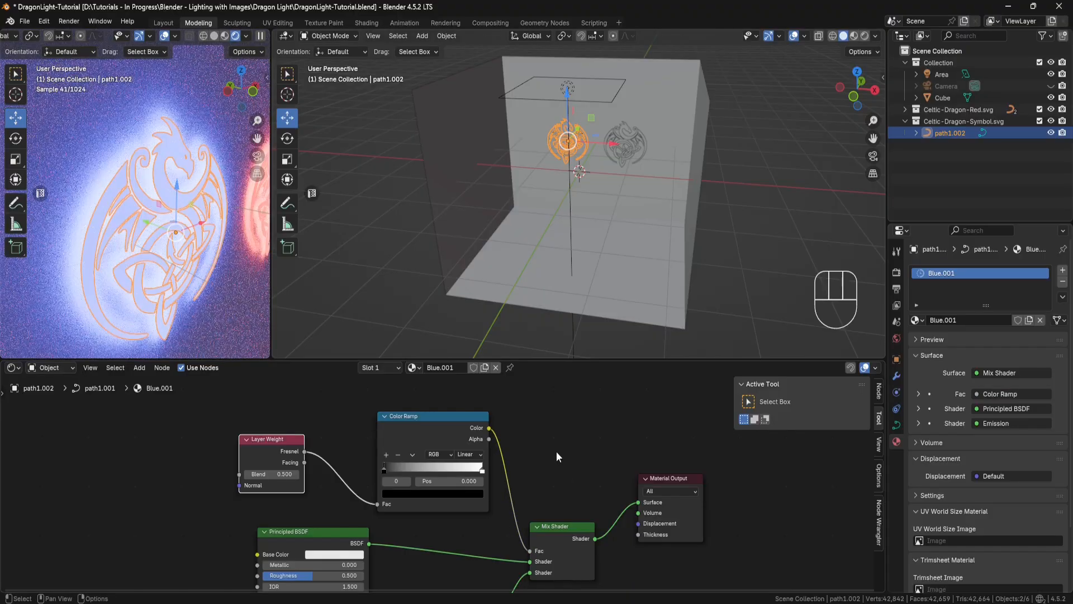
Step: Move the Color Ramp's black stop to position 0.164
middle_click_drag(183, 253, 168, 249)
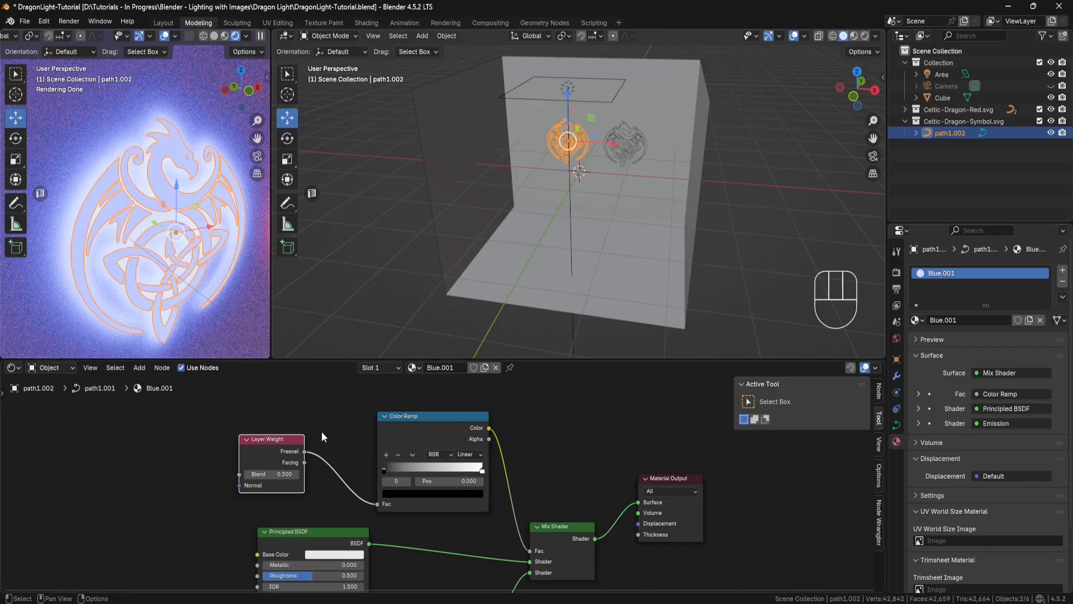
left_click_drag(385, 470, 402, 465)
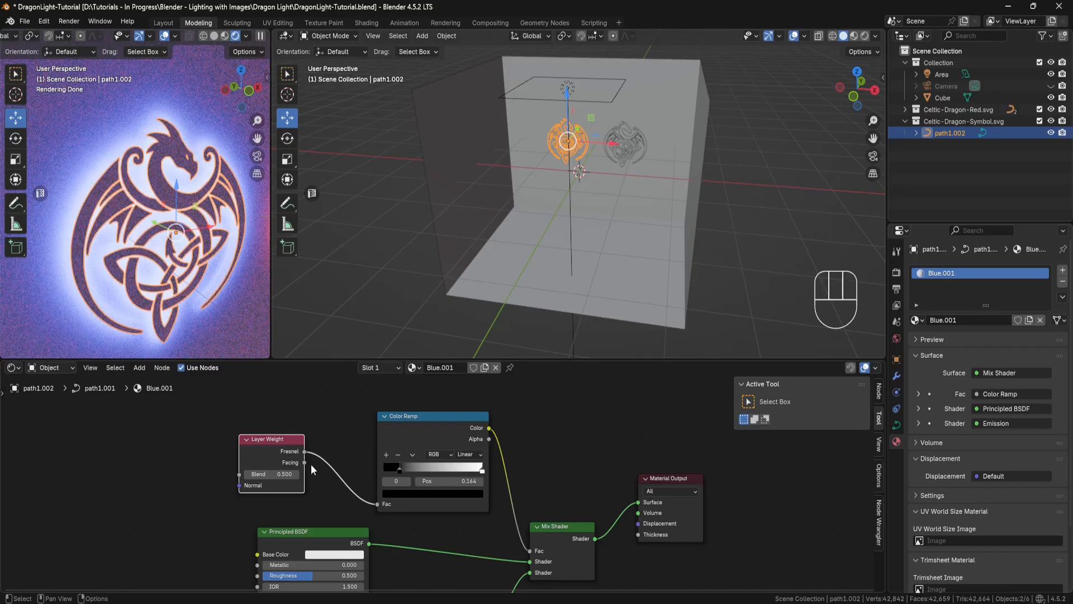
Step: Try the Layer Weight's Facing output as the Color Ramp's Fac input, and reconnect Fresnel instead
scroll(312, 464, "up", 1)
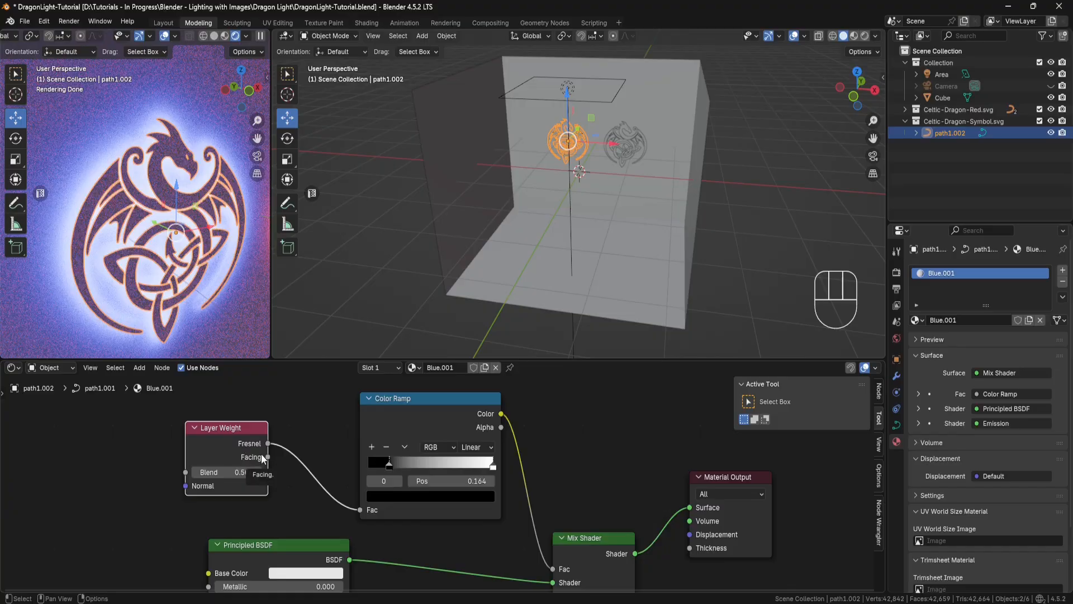
left_click_drag(268, 457, 360, 510)
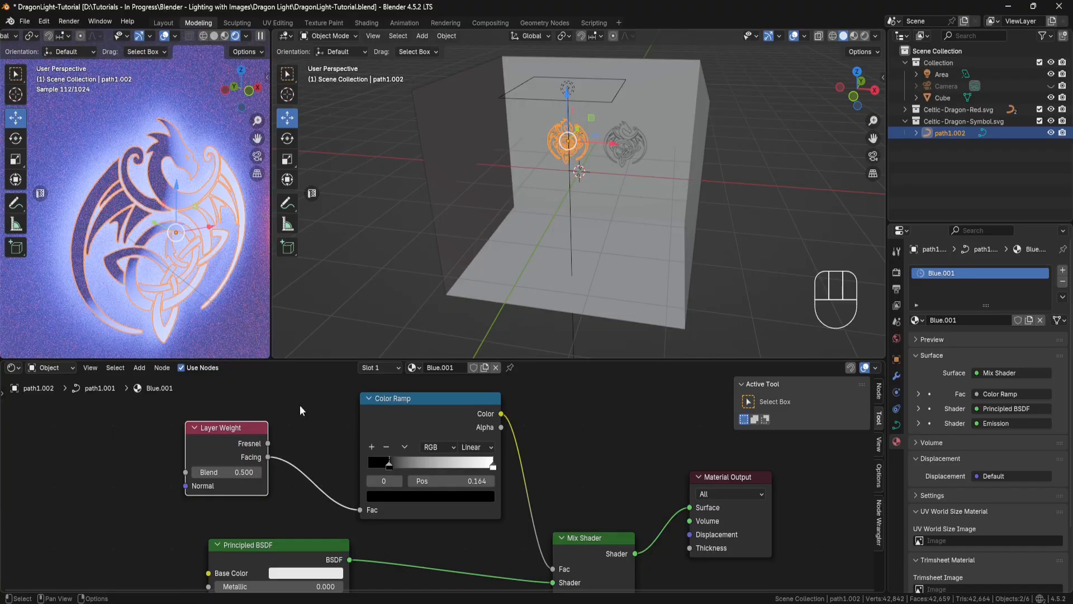
middle_click_drag(216, 291, 205, 284)
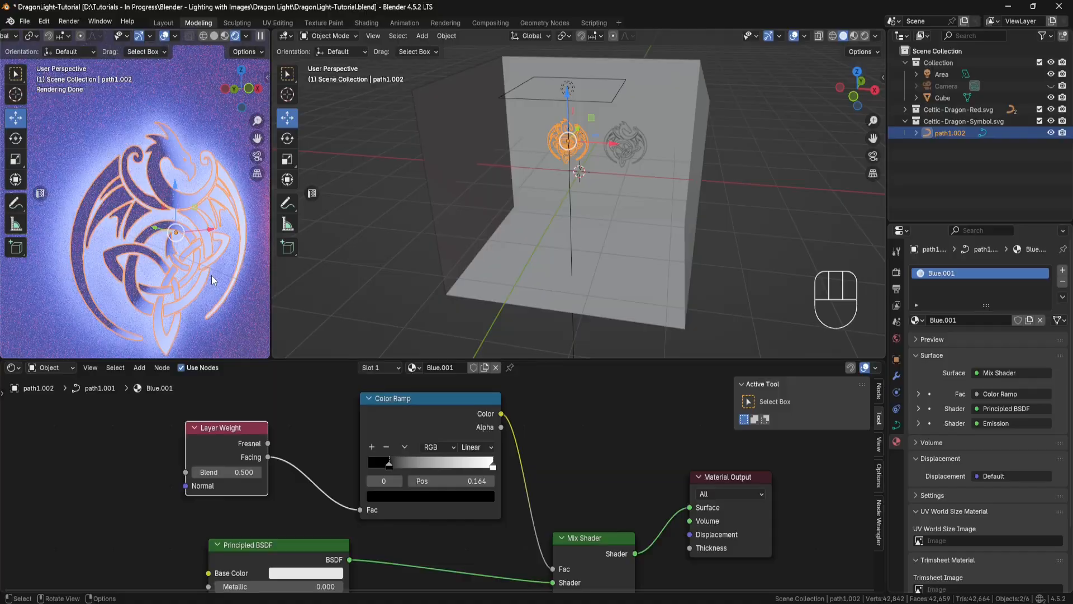
left_click_drag(269, 442, 298, 452)
left_click_drag(340, 494, 353, 506)
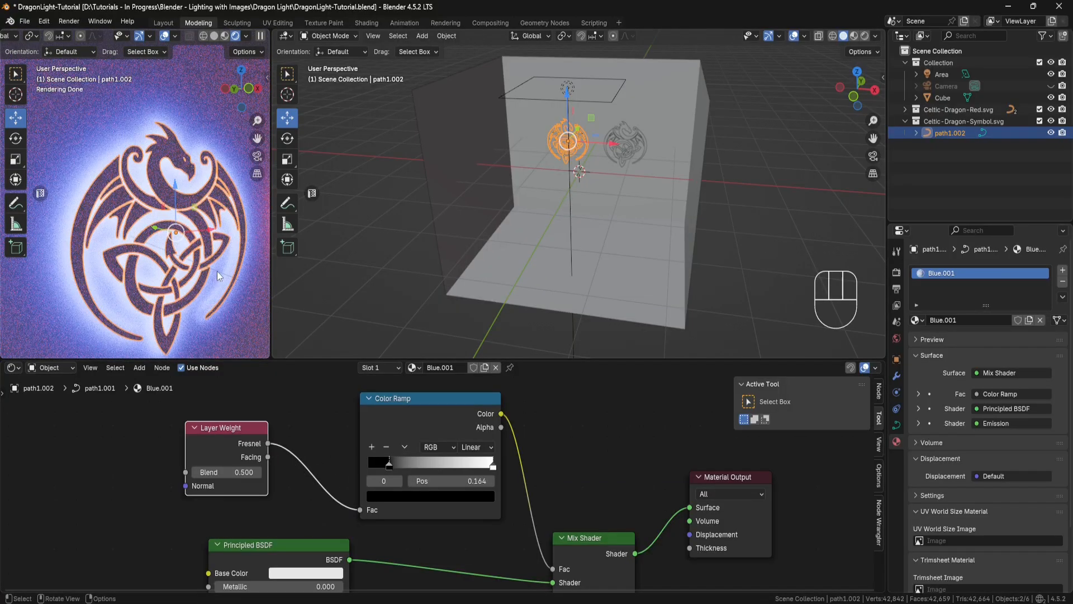
Step: Widen the rendered viewport and examine the dragon's glowing edges up close and from an angle
scroll(176, 216, "up", 4)
middle_click_drag(172, 219, 178, 199, "shift")
left_click_drag(277, 275, 369, 280)
middle_click_drag(230, 228, 252, 227)
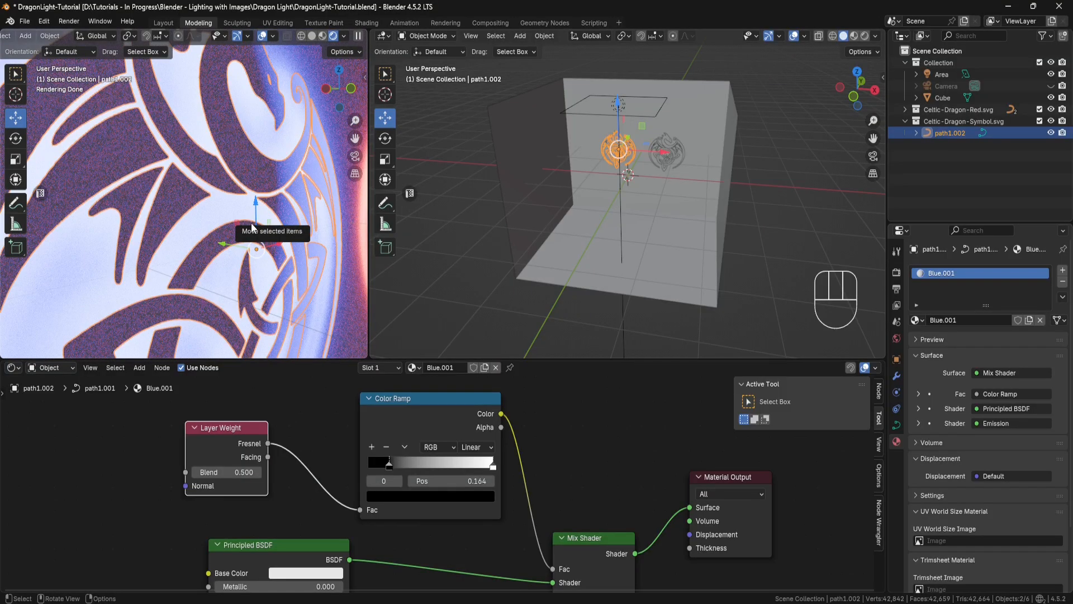
scroll(252, 228, "down", 5)
mouse_move(251, 228)
middle_mouse_down()
mouse_move(231, 233)
mouse_move(240, 232)
middle_mouse_up()
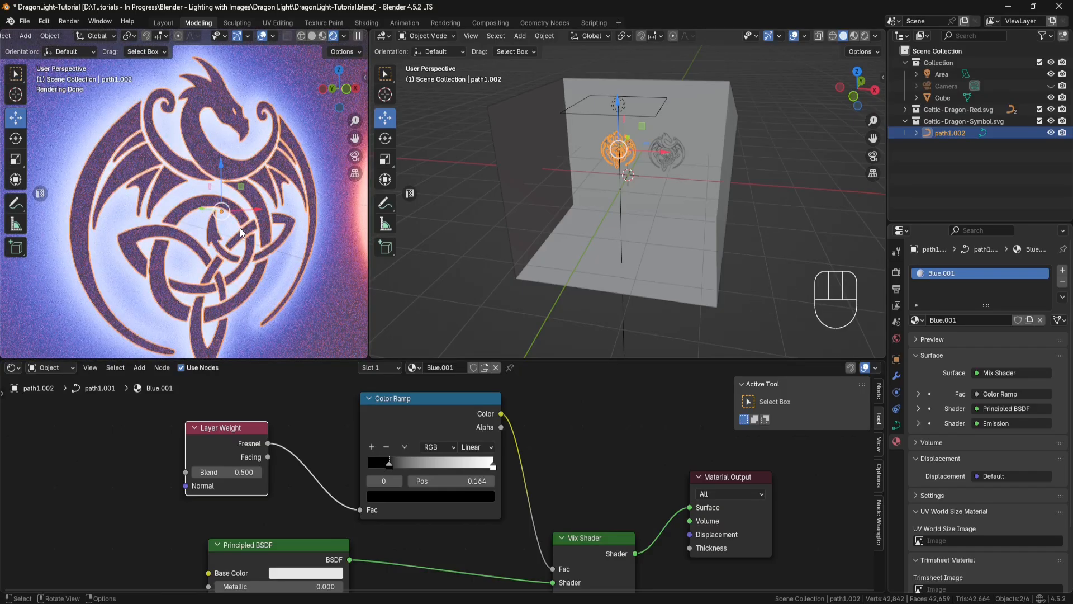
Step: Shift the Mix Shader and Material Output nodes aside and add a Mix Color node above the existing node chain
scroll(371, 413, "down", 3)
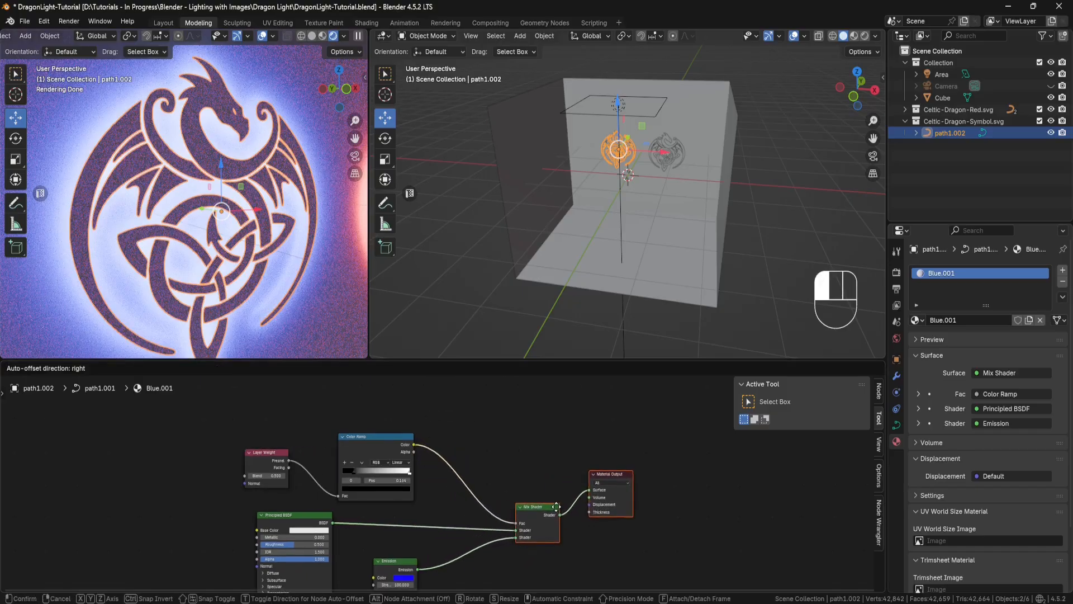
middle_click_drag(404, 446, 451, 471)
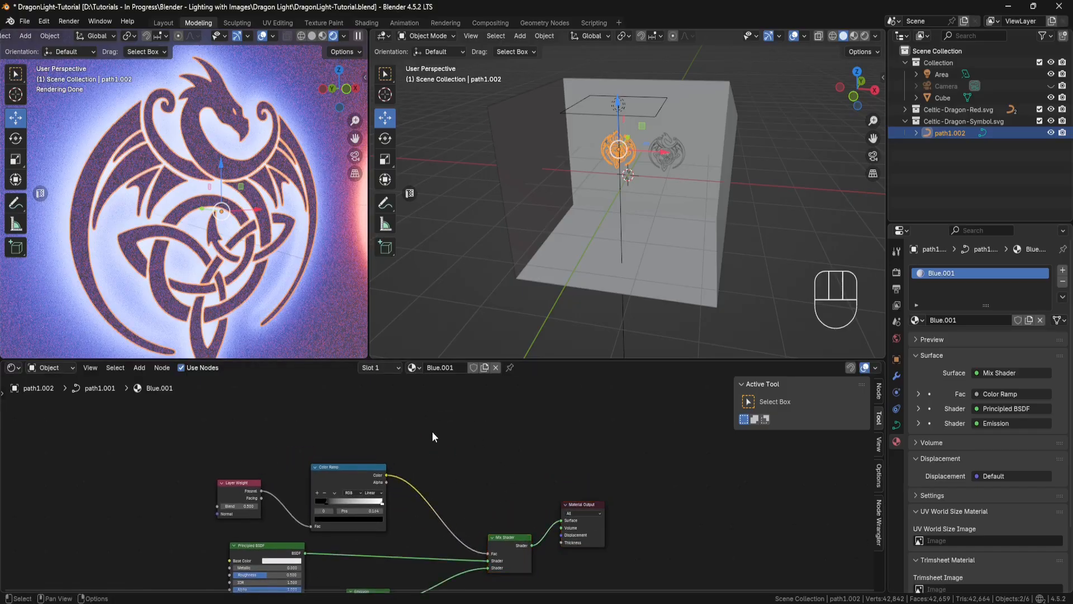
key("shift+a")
type("mix co")
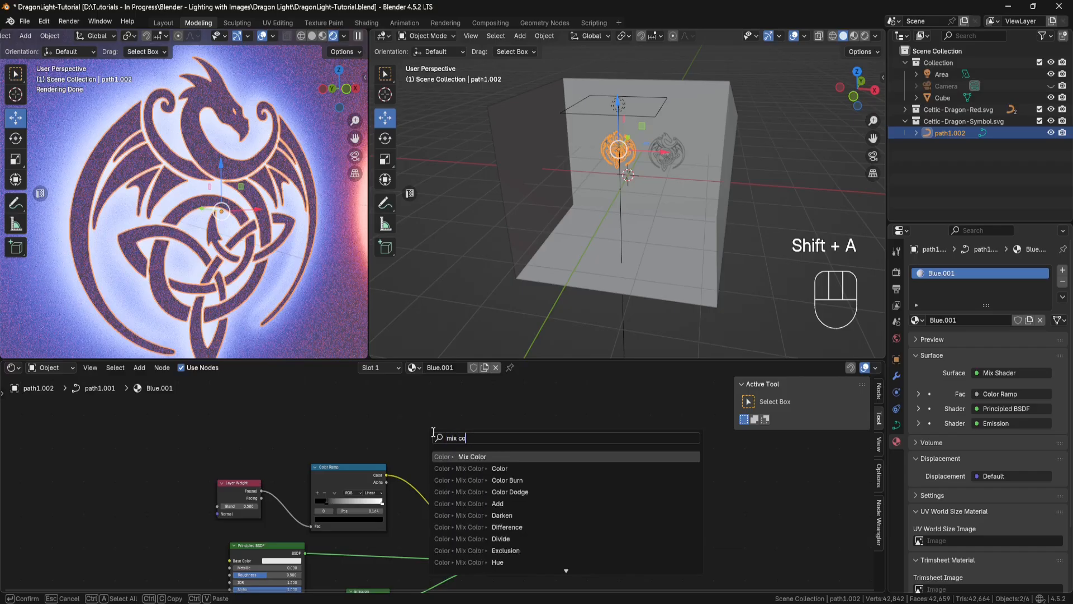
left_click(473, 456)
left_click(445, 412)
Step: Add a second Color Ramp node between the first Color Ramp and the Mix Color node, above the existing ramp
middle_click_drag(380, 398, 427, 453)
left_click(426, 449)
key("shift+a")
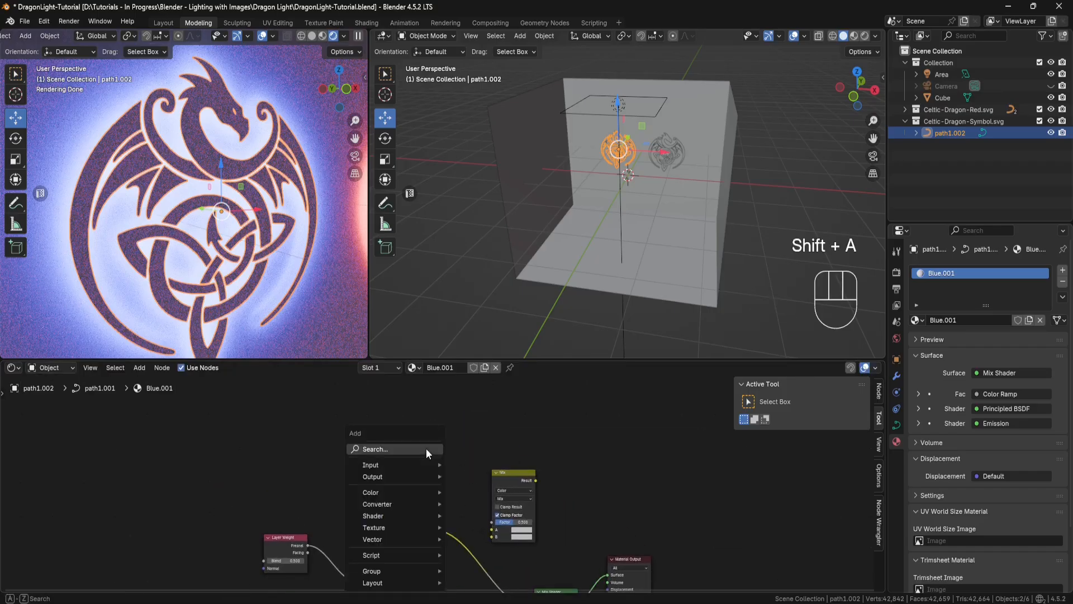
left_click(426, 449)
left_click(482, 486)
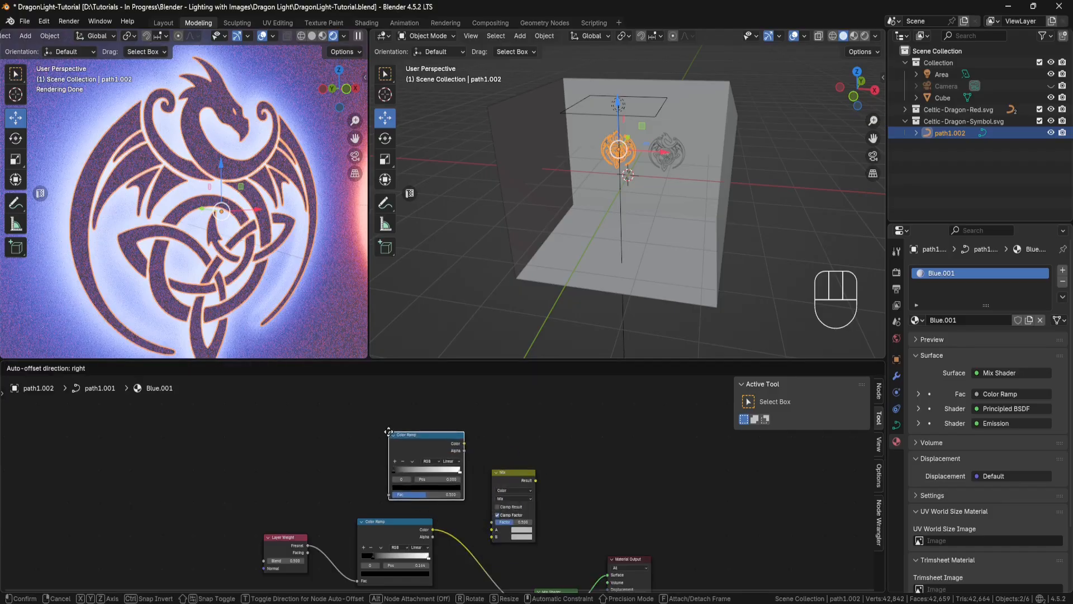
left_click(442, 475)
Step: Add a Gradient Texture node ahead of the new Color Ramp
key("shift+a")
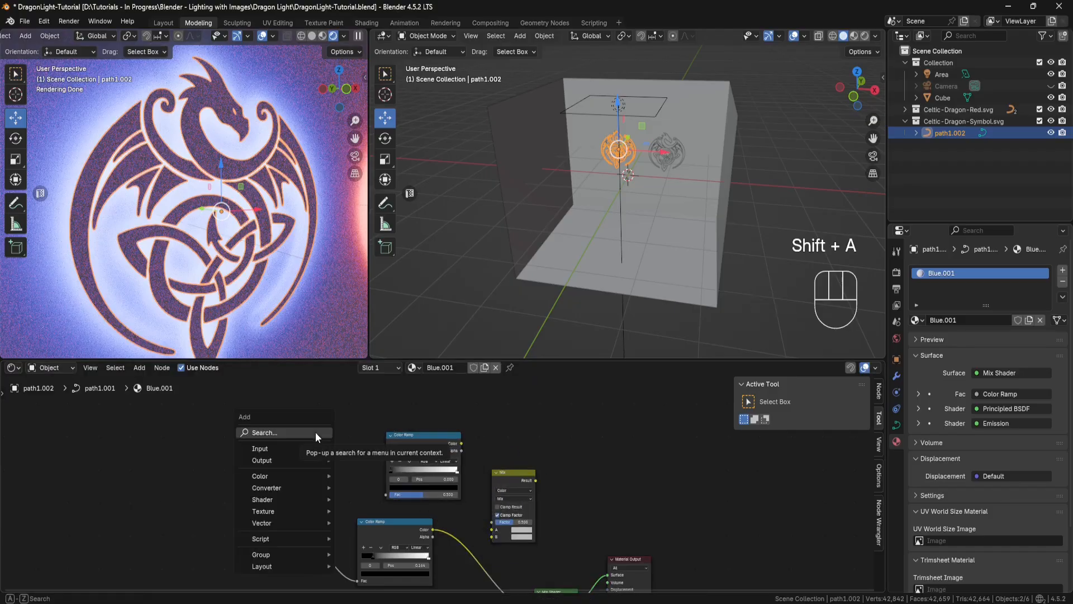
left_click(316, 433)
type("grad")
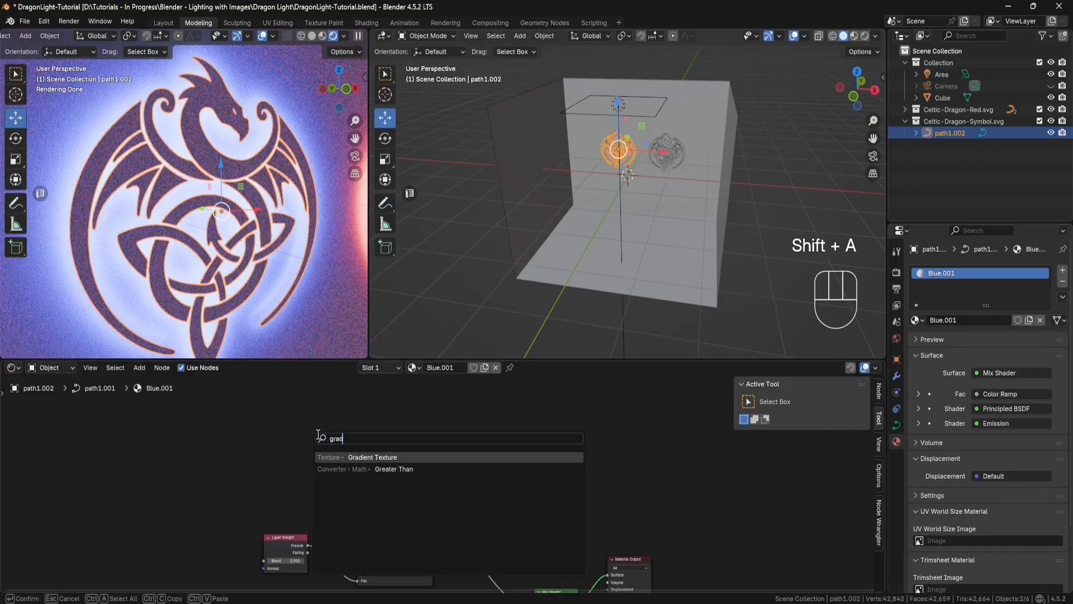
left_click(360, 457)
left_click(306, 434)
Step: Add a Mapping node ahead of the Gradient Texture node
key("shift+a")
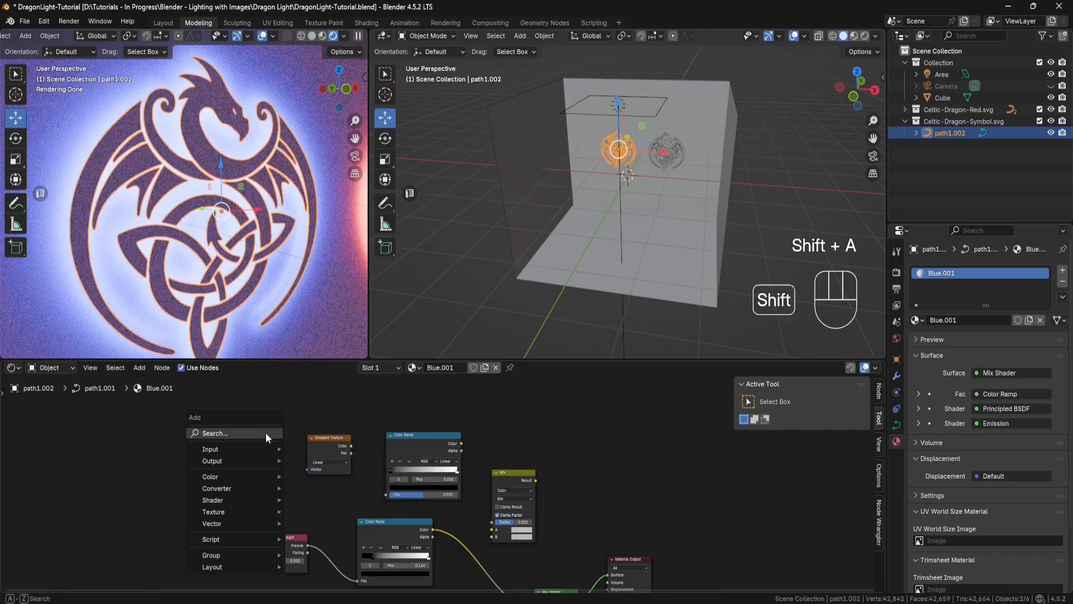
left_click(304, 433)
type("mapp")
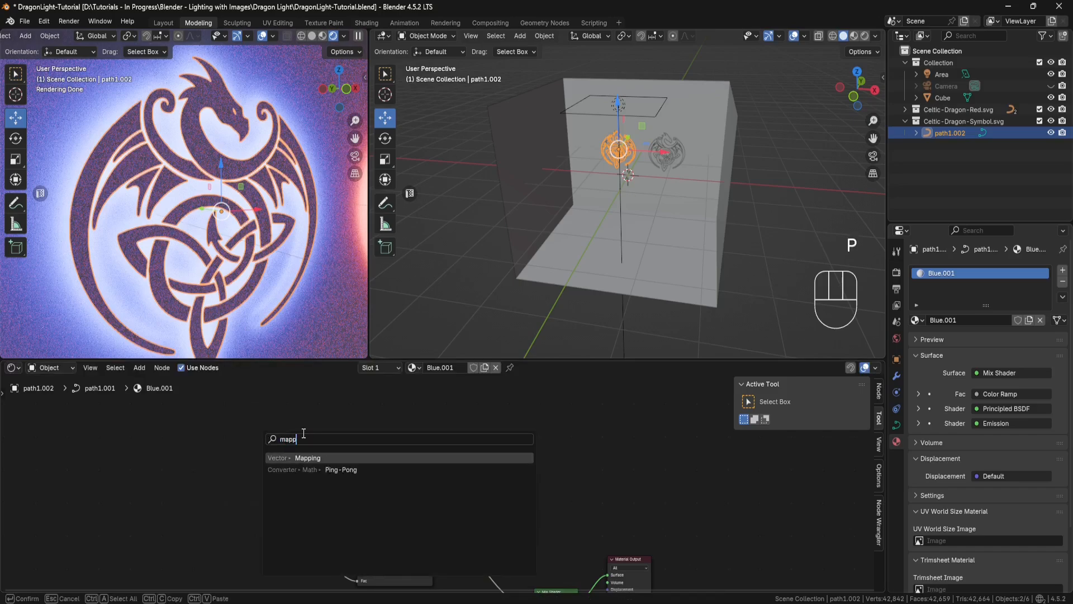
left_click(316, 457)
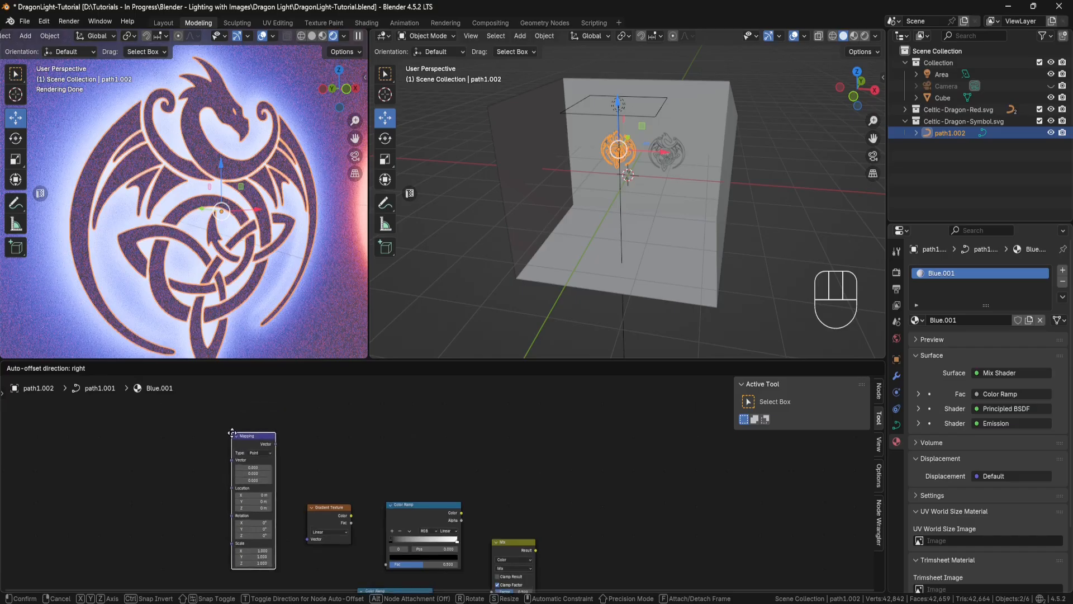
left_click(239, 441)
Step: Add a Texture Coordinate node ahead of the Mapping node
middle_click_drag(225, 450, 290, 447)
key("shift+a")
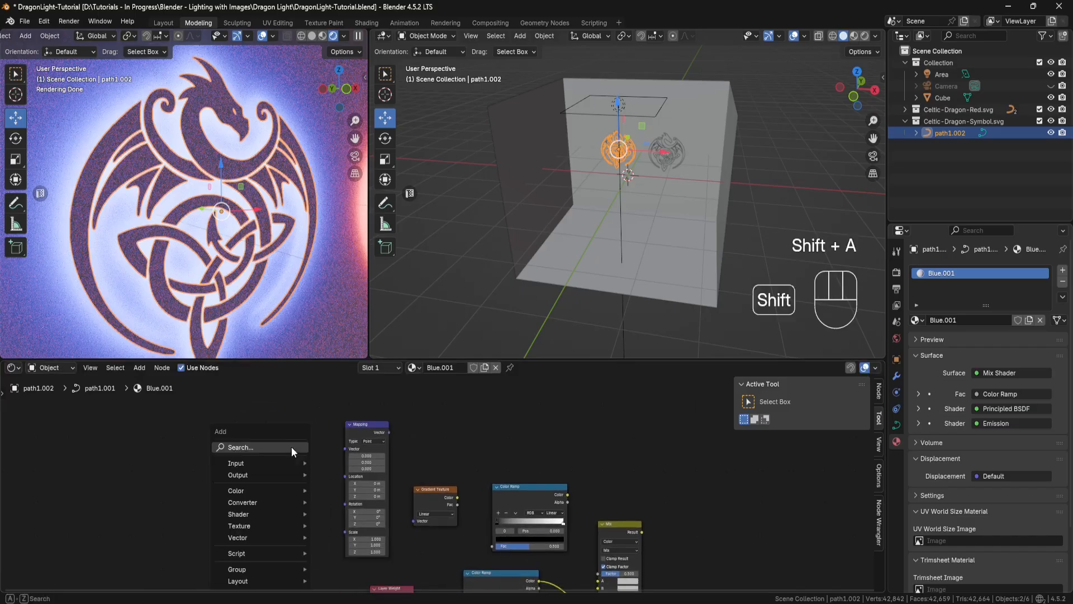
left_click(290, 447)
type("texture coo")
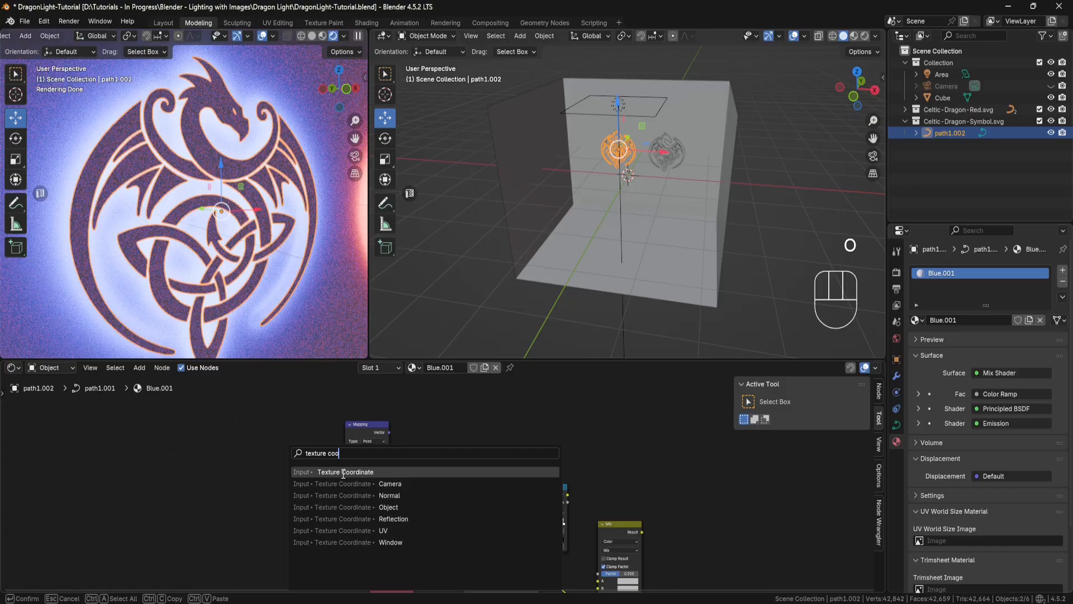
left_click(343, 473)
left_click(311, 454)
Step: Connect Texture Coordinate's Generated output to Mapping's Vector, and Mapping's Vector output to the Gradient Texture's Vector
scroll(310, 454, "up", 2)
left_click_drag(265, 436, 291, 434)
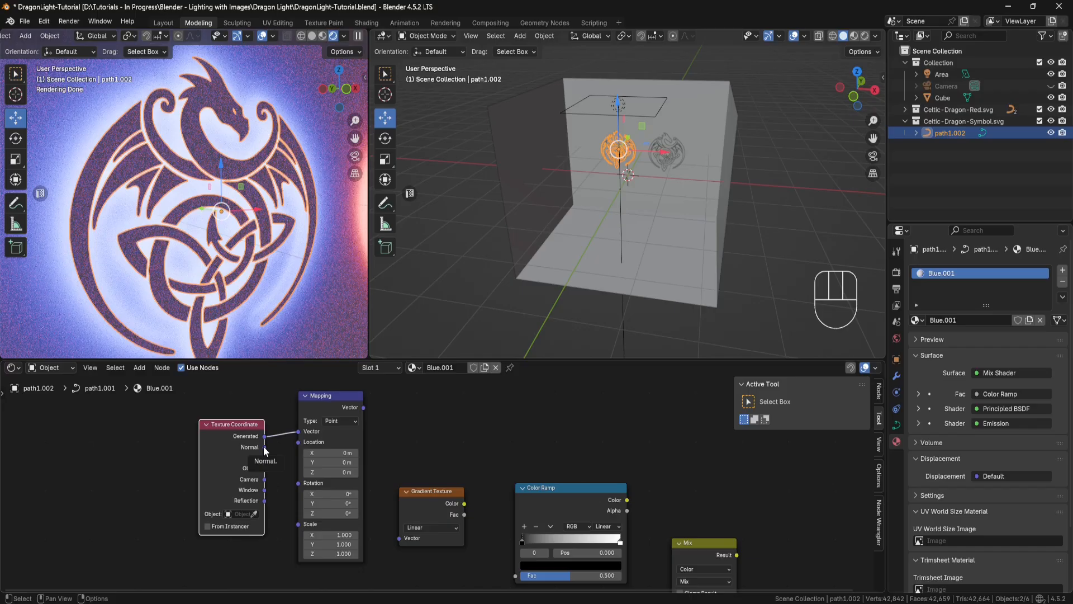
left_click_drag(363, 407, 396, 537)
Step: Connect the Gradient Texture's Color to the upper Color Ramp's Fac, and that ramp's Color to the Mix node's A input
middle_click_drag(470, 517, 380, 475)
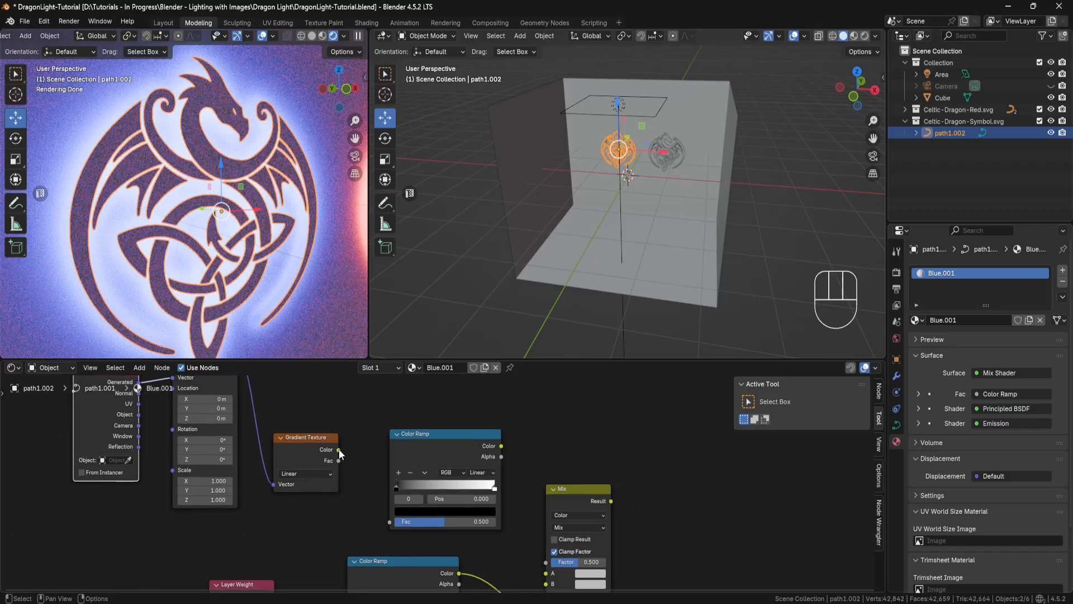
left_click_drag(339, 450, 351, 456)
left_click_drag(381, 519, 383, 524)
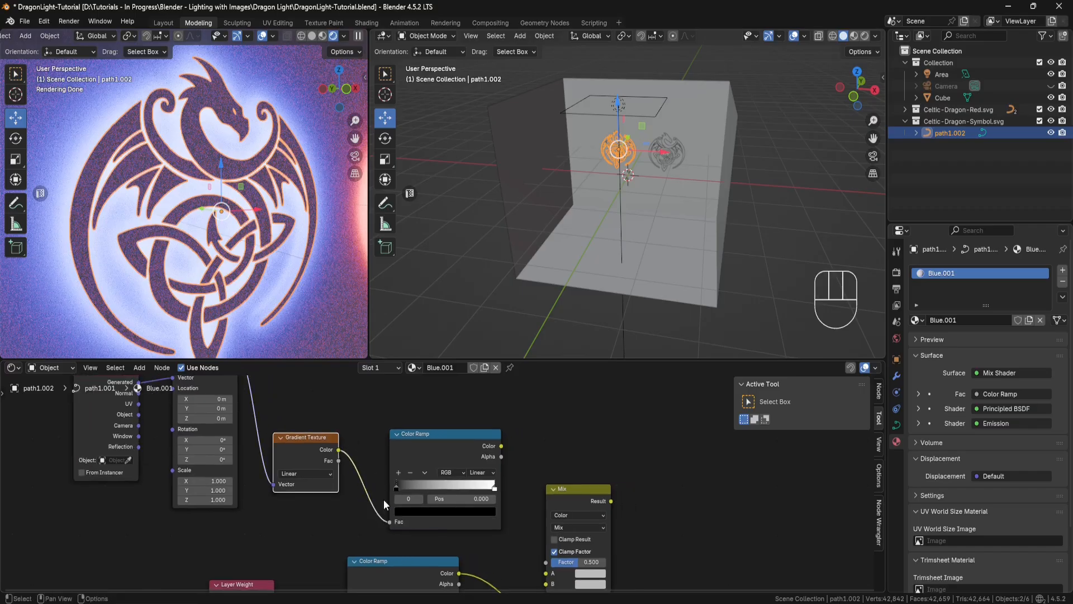
middle_click_drag(527, 458, 471, 434)
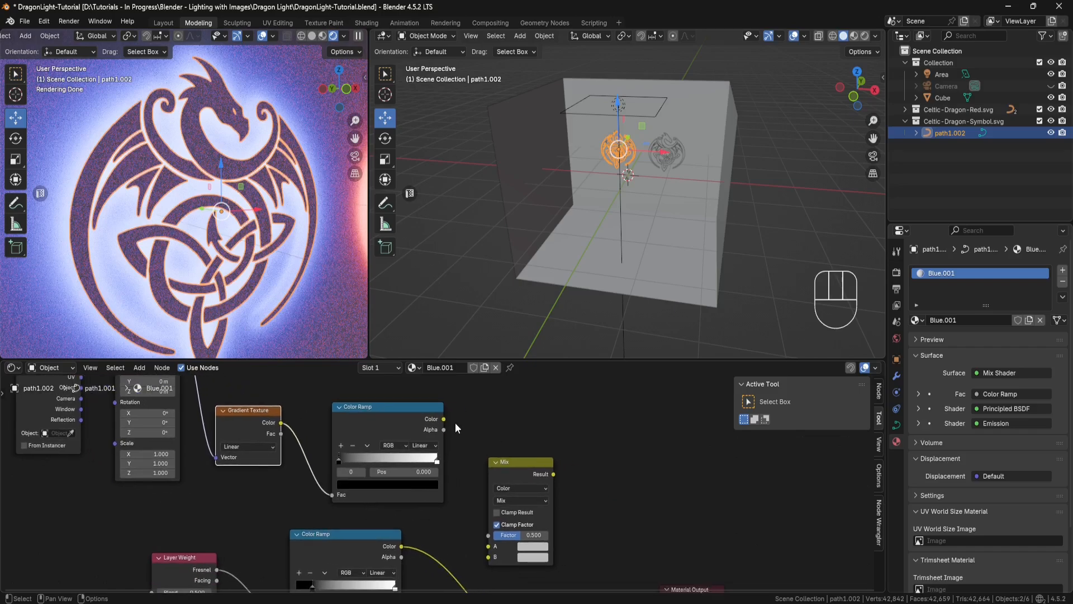
left_click_drag(444, 419, 481, 546)
left_click_drag(521, 463, 546, 453)
Step: Reroute the lower Color Ramp's Color to the Mix node's B input and connect Mix's Result to the Mix Shader's first Shader input
scroll(499, 491, "down", 2)
middle_click_drag(484, 545, 486, 485)
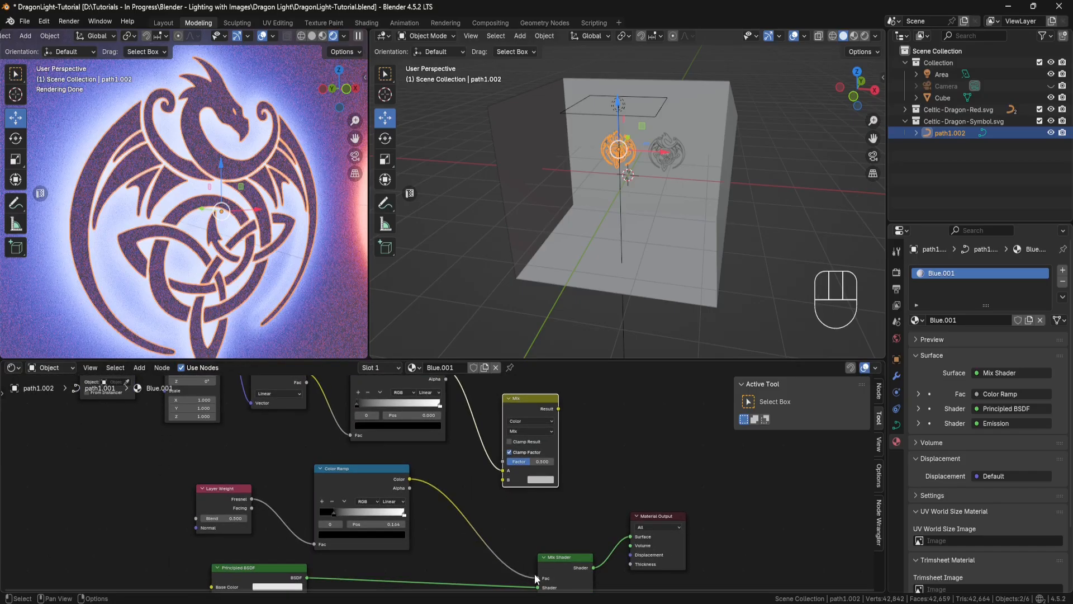
left_click_drag(538, 578, 502, 479)
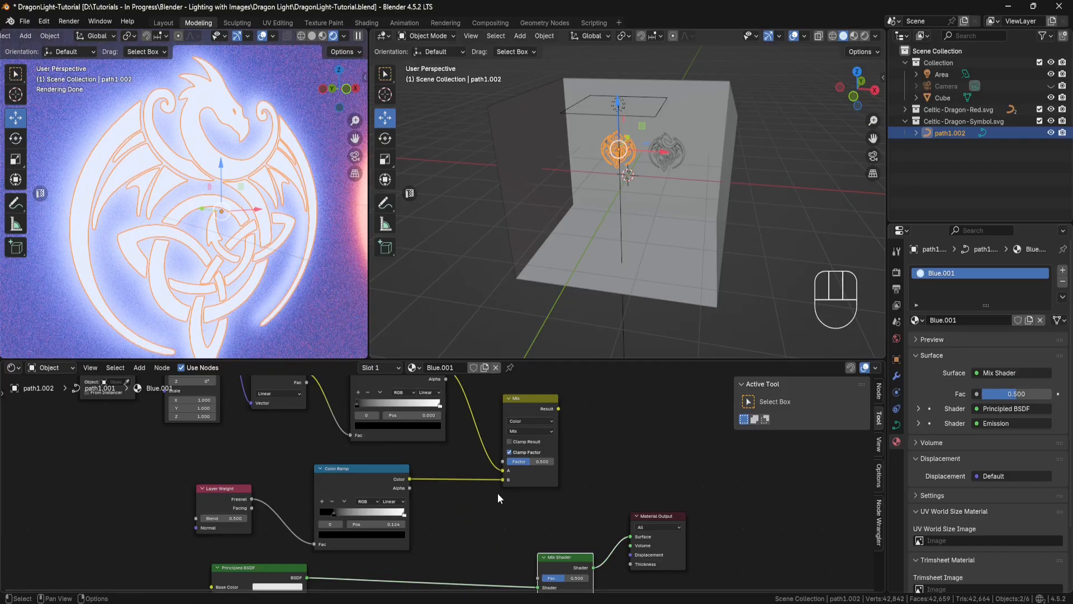
left_click_drag(558, 409, 536, 576)
Step: Reposition the Mix Shader and Material Output nodes together, leaving space after the Mix node
middle_click_drag(681, 484, 619, 440)
left_click_drag(626, 427, 520, 552)
key("g")
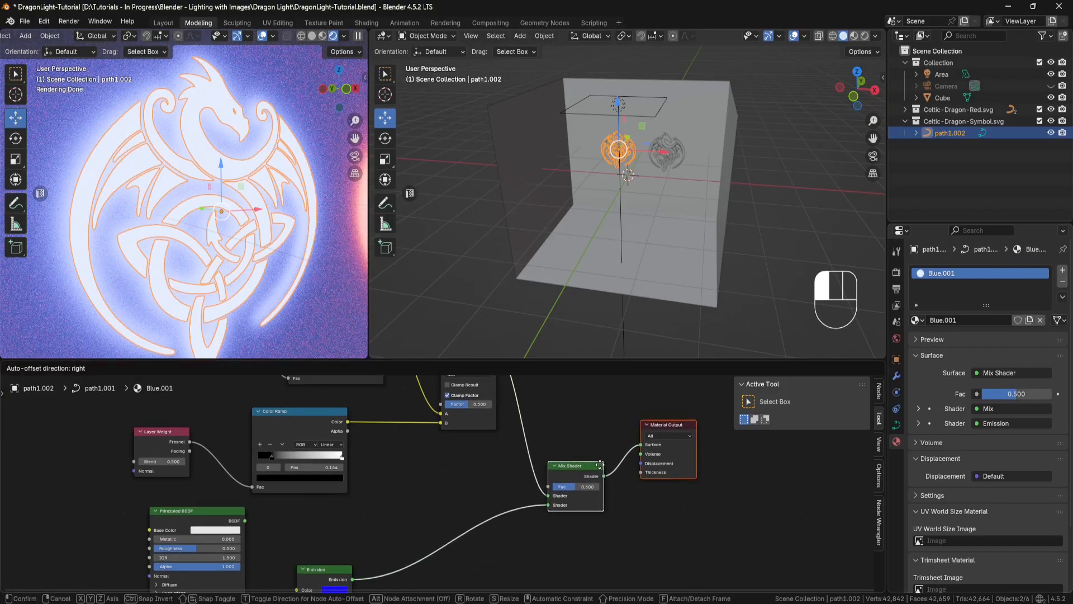
left_click(600, 465)
scroll(512, 500, "down", 3)
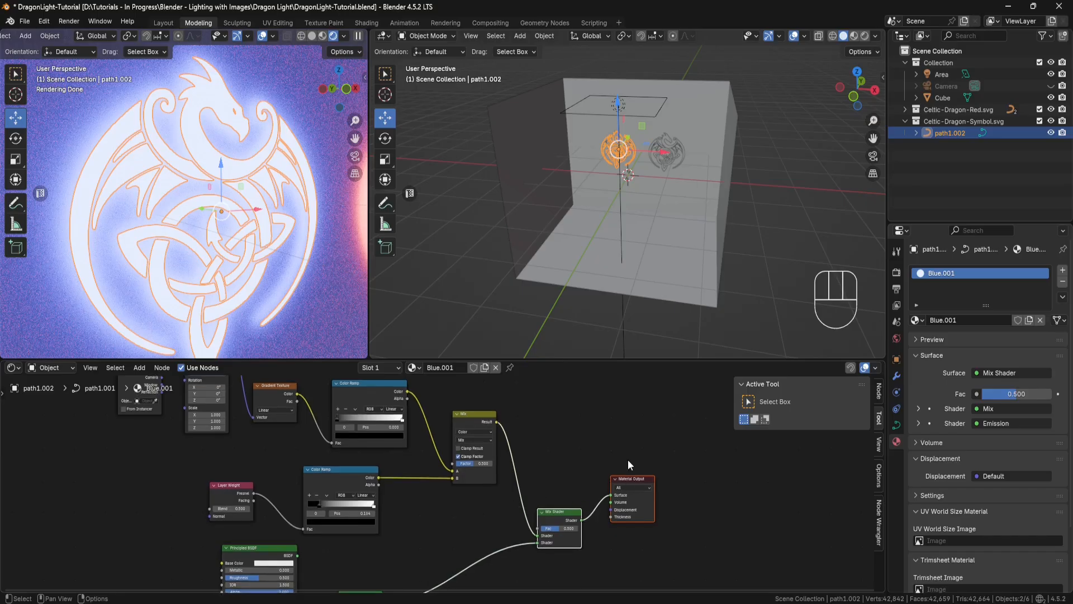
left_click_drag(571, 507, 586, 471)
middle_click_drag(532, 481, 540, 506)
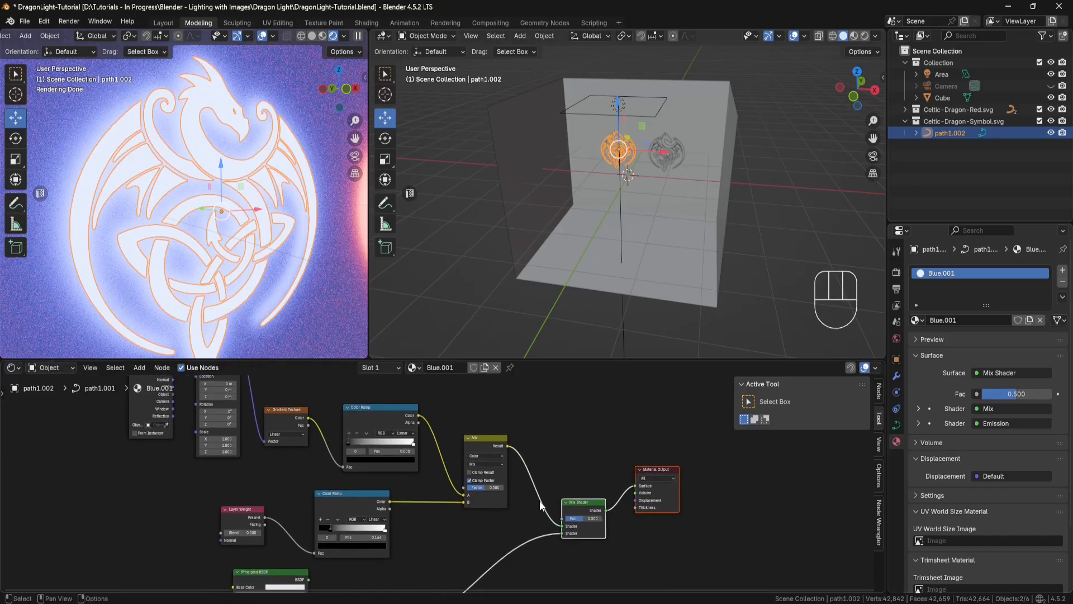
Step: Move the upper Color Ramp's black stop toward the middle and reroute Mix's Result to the Mix Shader's Fac input
left_click_drag(349, 444, 380, 441)
left_click_drag(380, 441, 379, 441)
left_click_drag(562, 525, 562, 519)
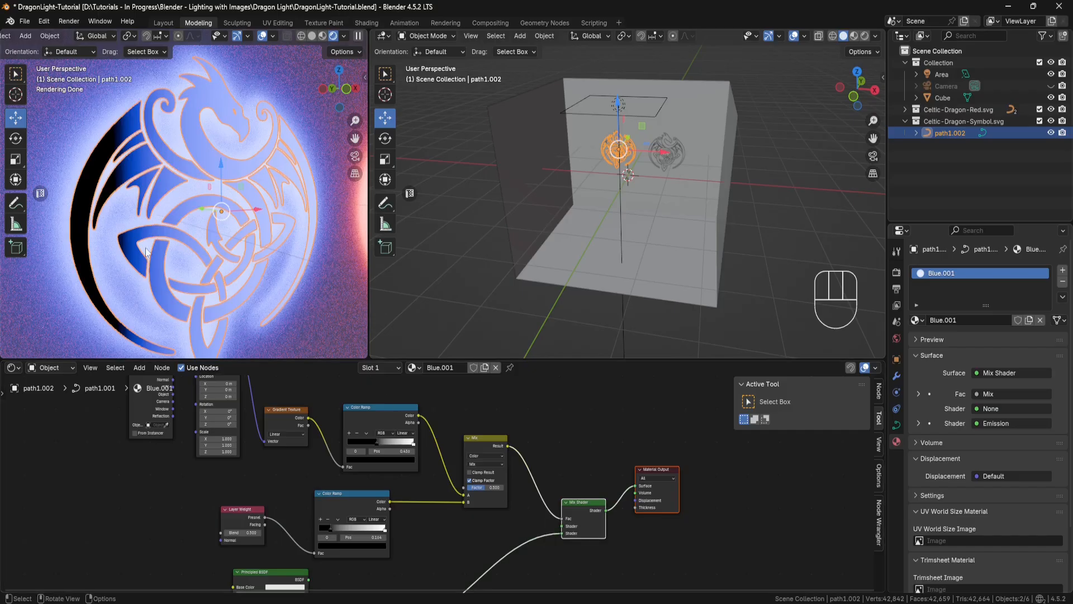
middle_click_drag(268, 249, 266, 247)
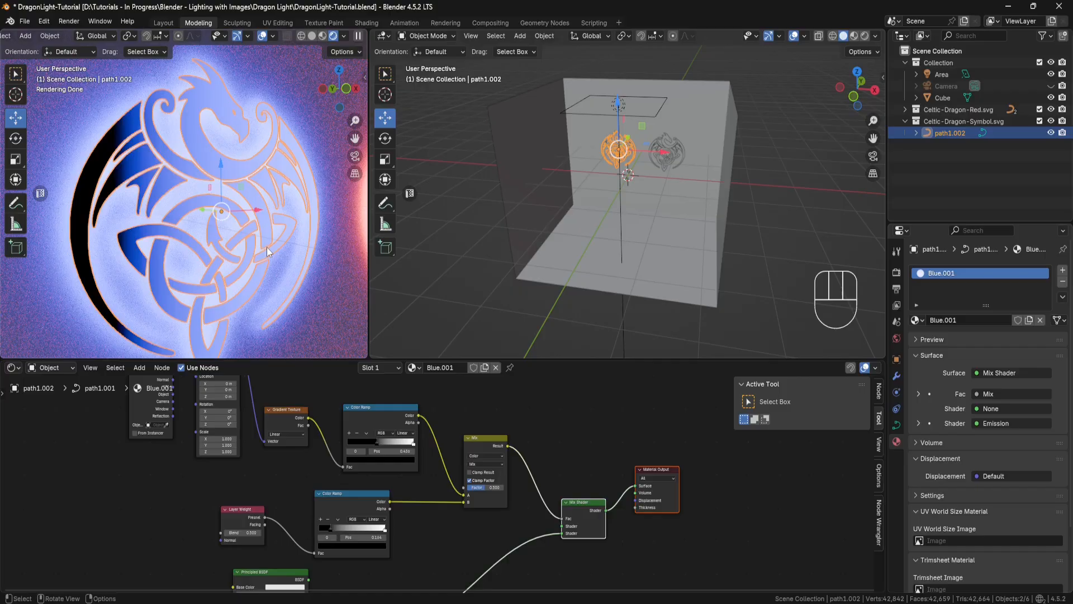
Step: Set the Mapping node's rotation to 90° on X and 90° on Y
scroll(199, 458, "up", 3)
middle_click_drag(193, 460, 254, 482)
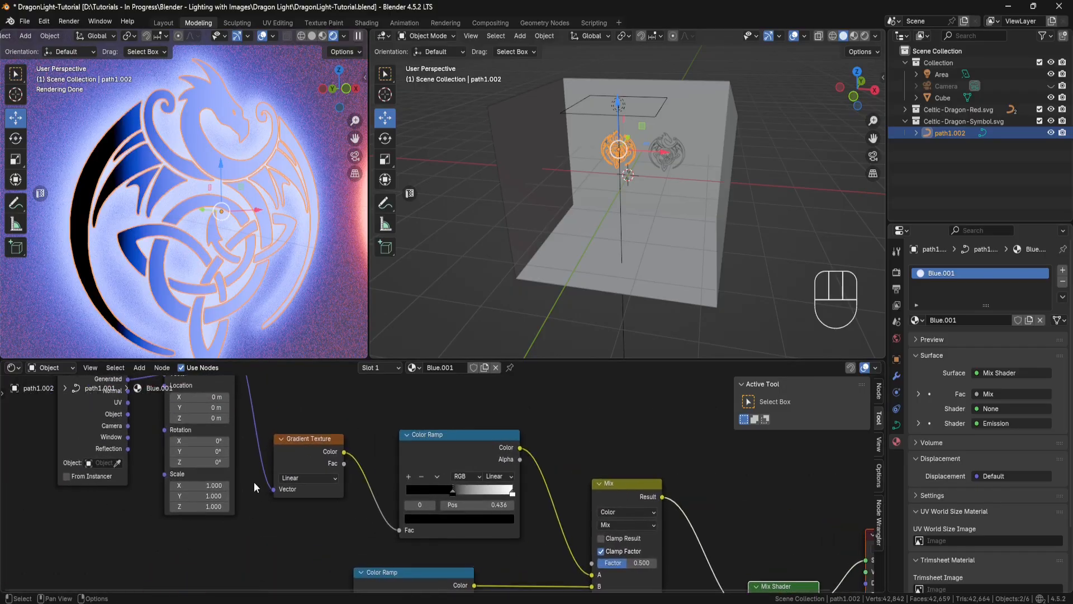
left_click(217, 441)
type("90")
key("Return")
left_click(214, 451)
type("90")
key("Return")
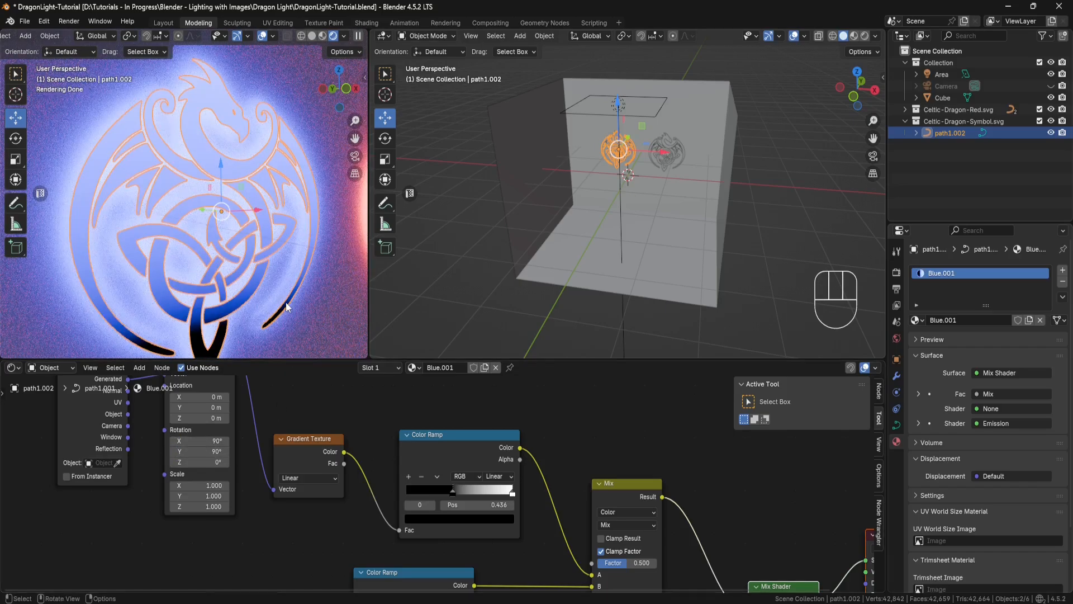
scroll(251, 307, "down", 1)
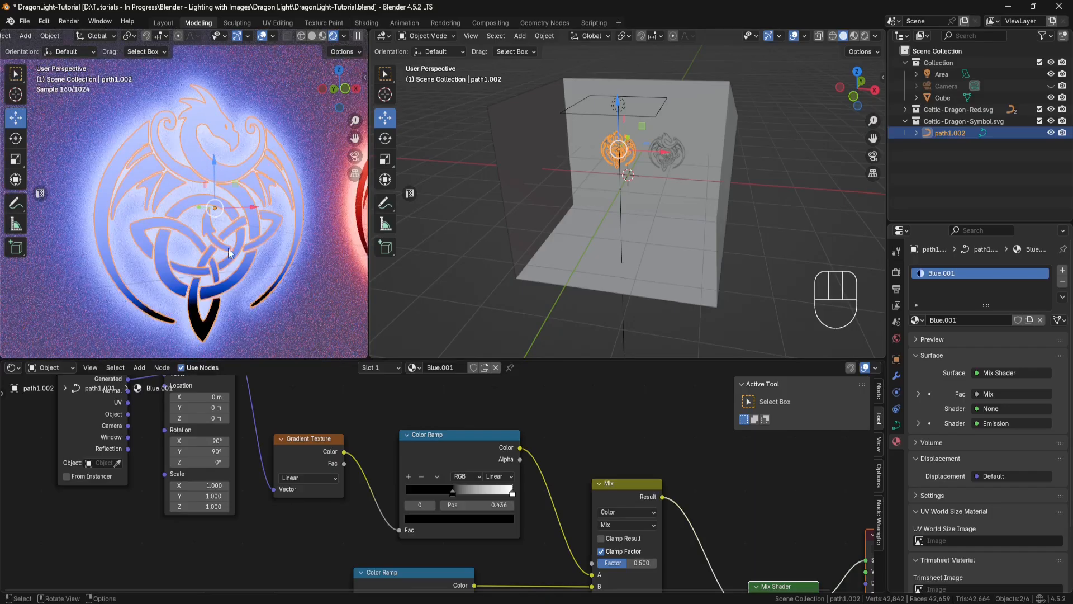
Step: Set the upper Color Ramp's interpolation to Ease and move its black stop to position 0.450
left_click(511, 476)
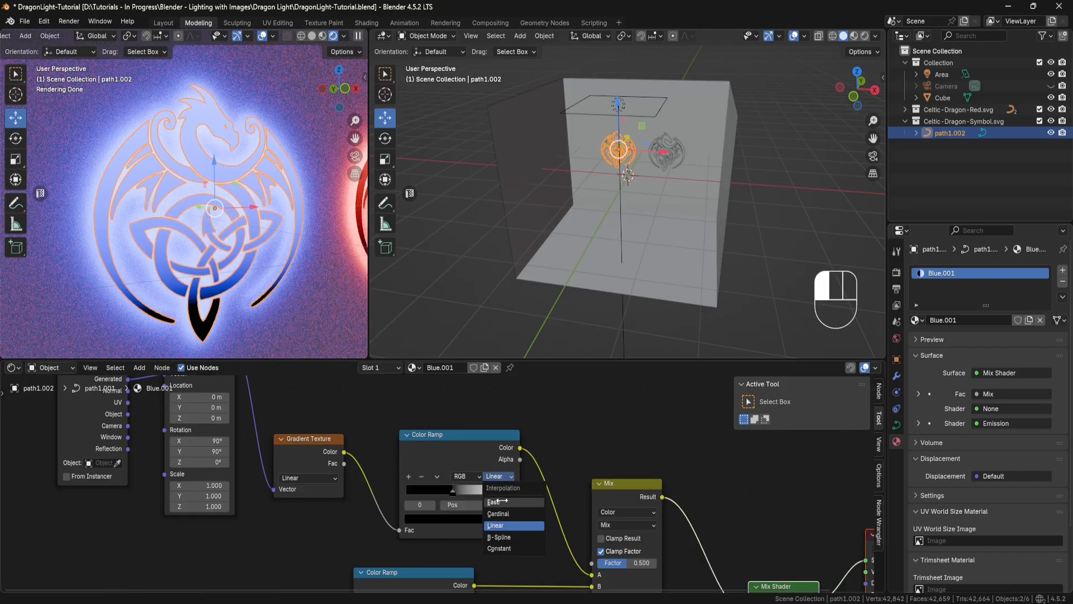
left_click(502, 501)
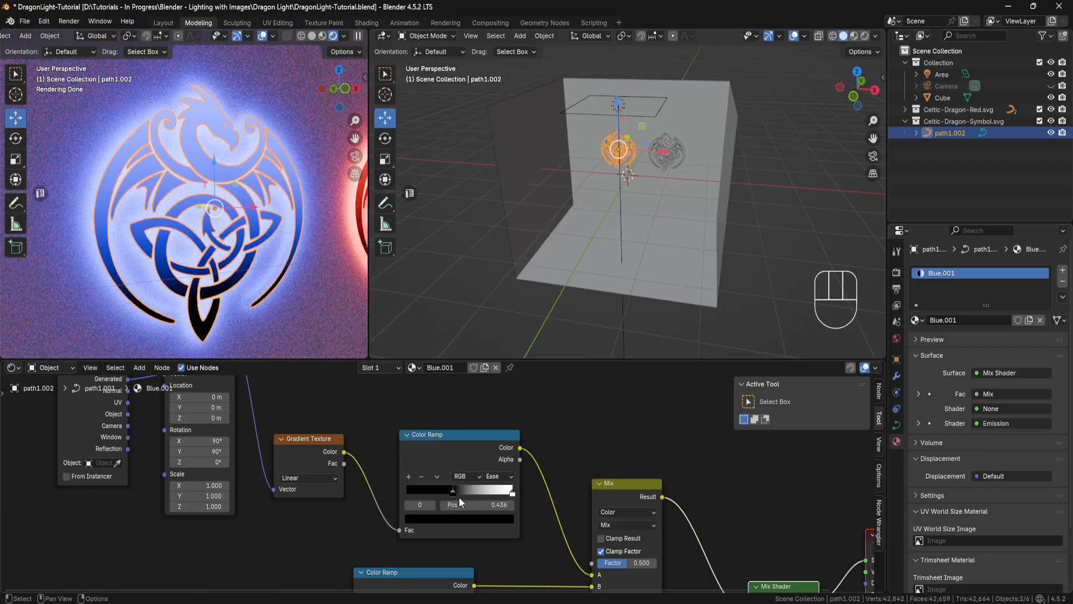
left_click_drag(453, 492, 454, 491)
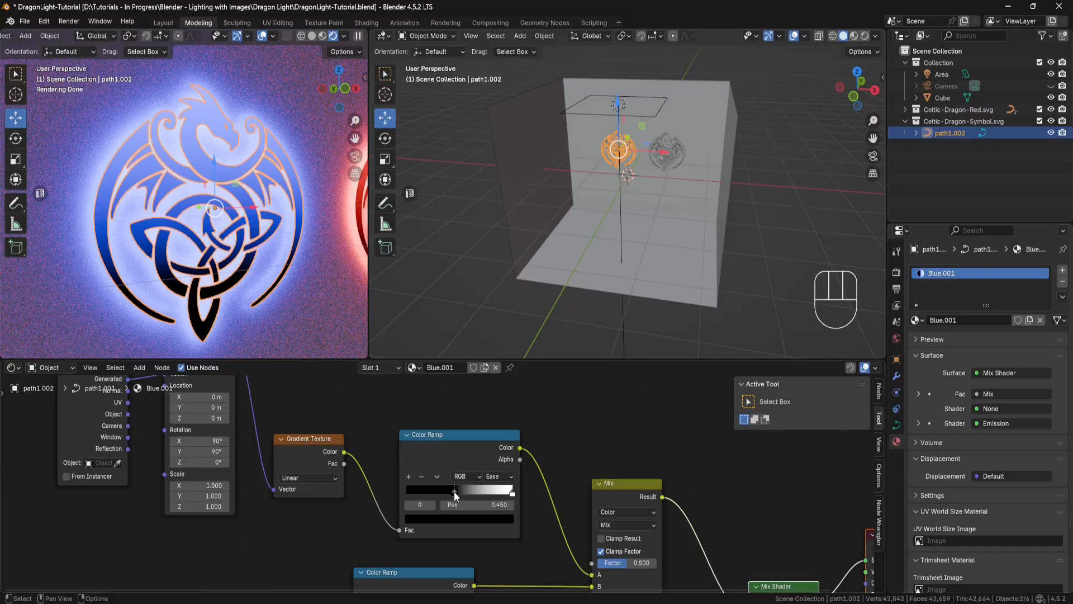
Step: Add a stop between the upper Color Ramp's black and white stops and darken it to a grey value of about 0.15
left_click(409, 477)
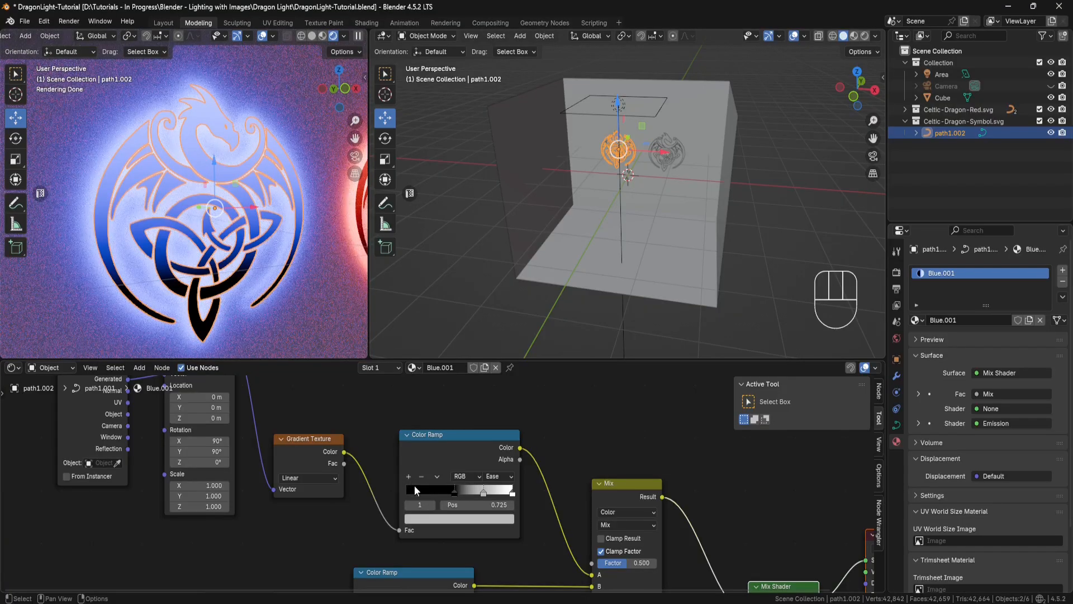
left_click(484, 494)
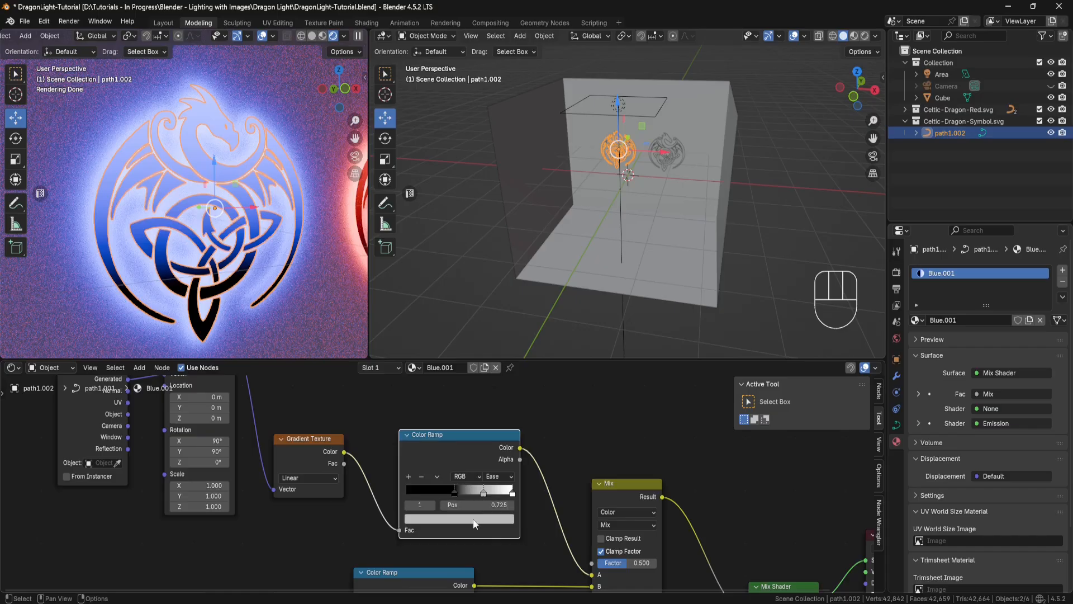
left_click(475, 519)
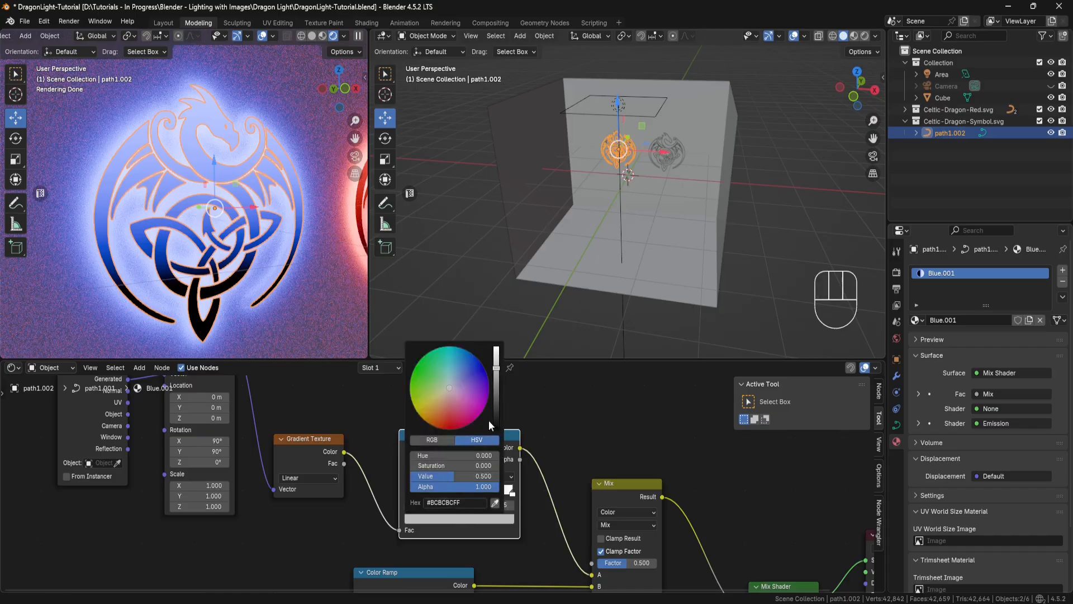
left_click_drag(497, 369, 496, 394)
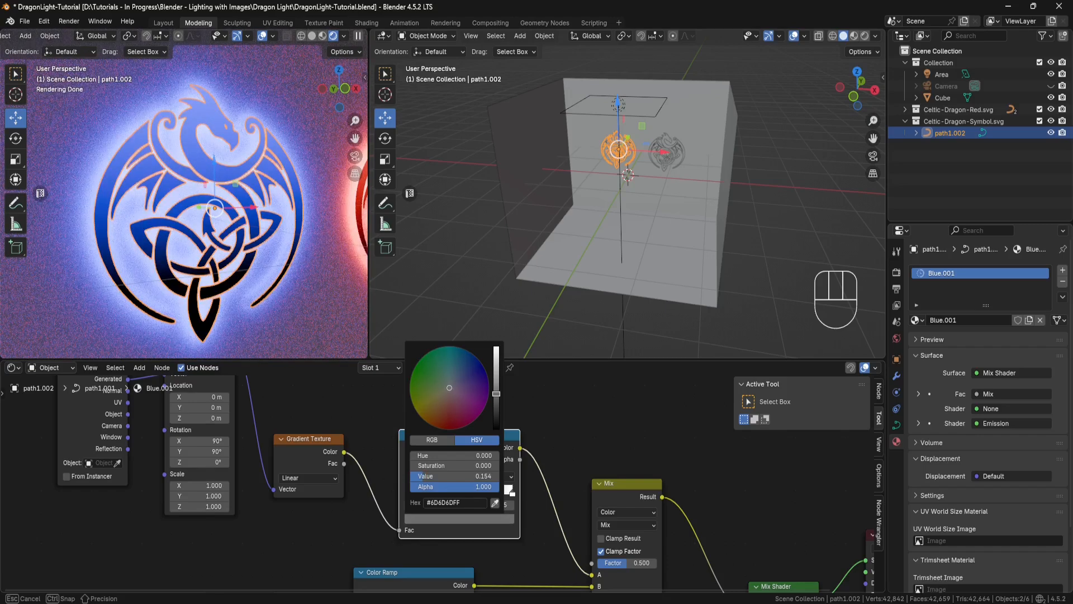
left_click_drag(496, 394, 497, 396)
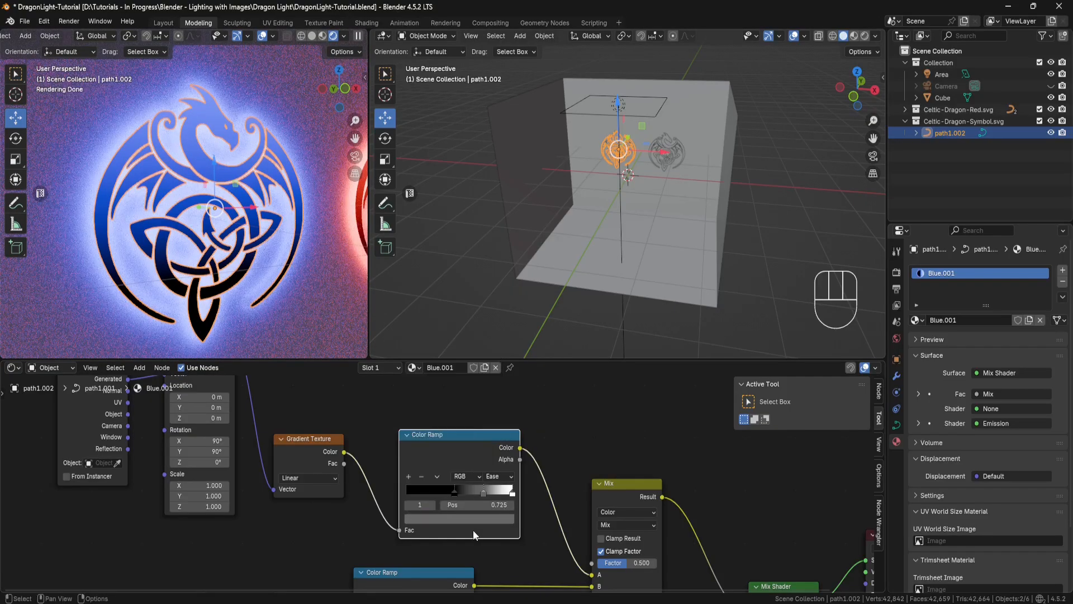
Step: Darken the upper Color Ramp's white end stop to a value of 0.668 and move the middle grey stop to position 0.720
left_click(512, 494)
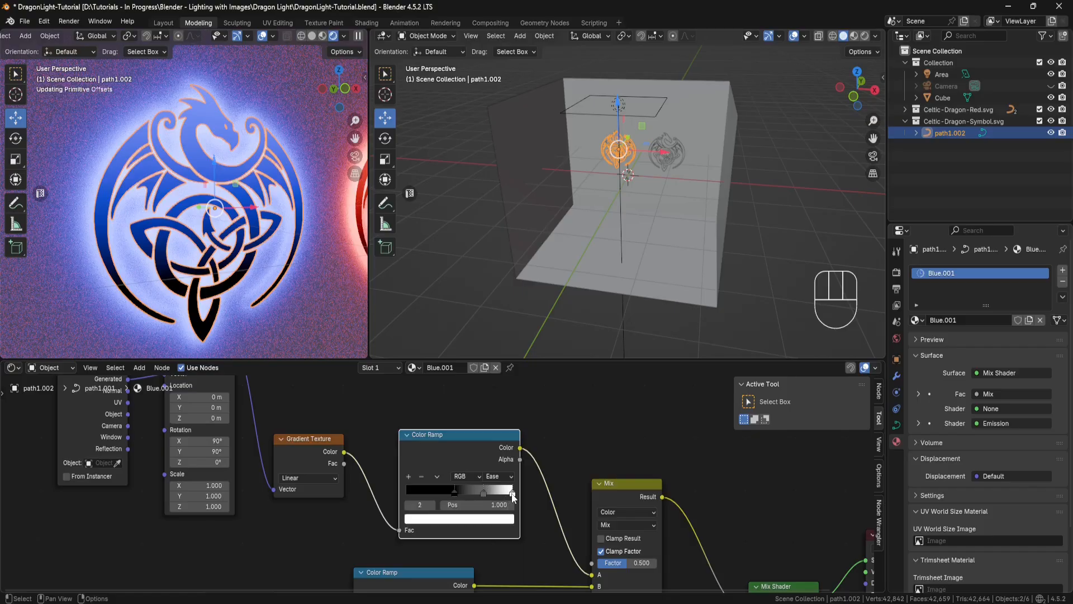
left_click(484, 519)
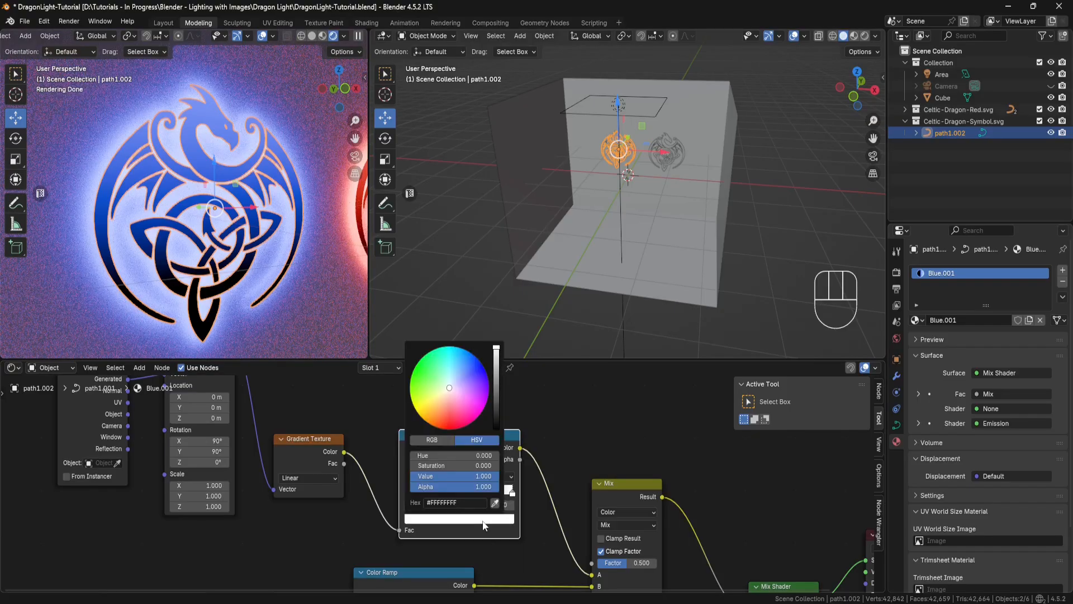
left_click_drag(496, 348, 496, 360)
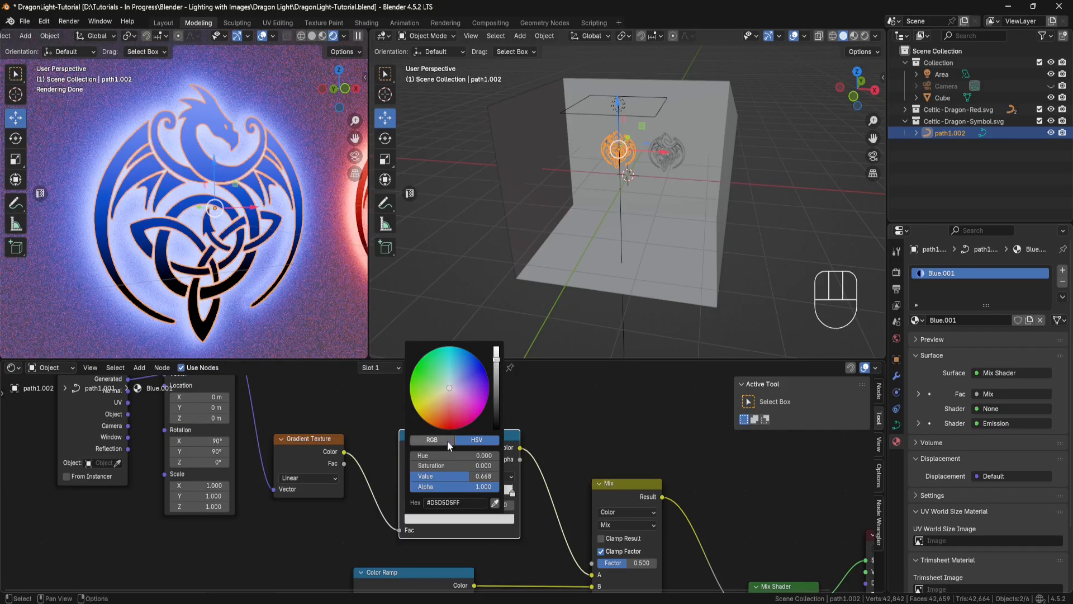
left_click_drag(454, 492, 484, 487)
left_click(484, 492)
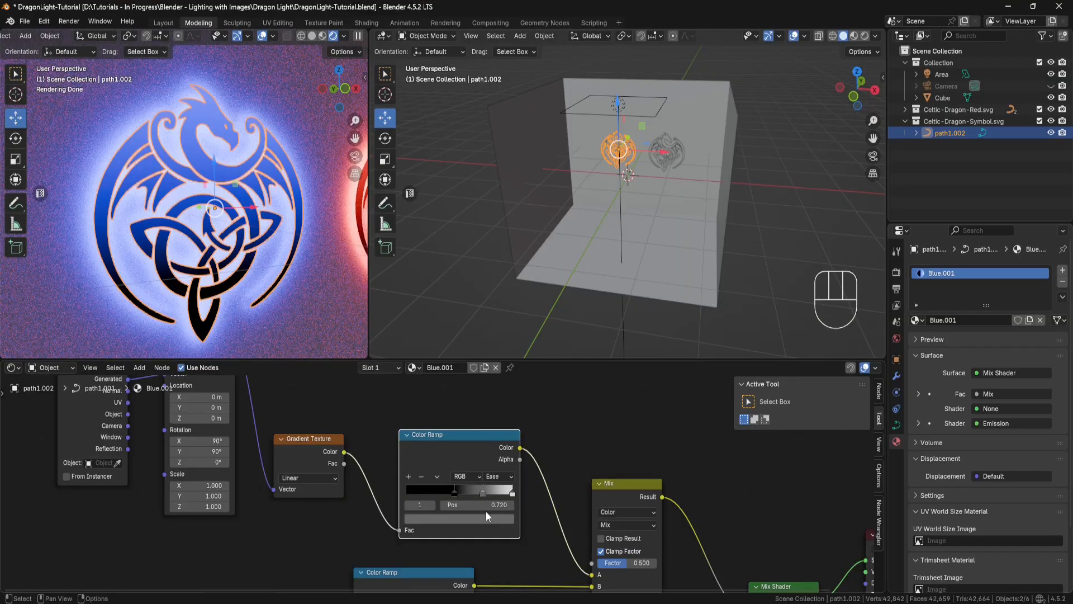
Step: Connect the Principled BSDF's output to the Mix Shader's first Shader input
scroll(541, 545, "down", 3)
middle_click_drag(541, 544, 532, 436)
scroll(502, 489, "down", 1)
mouse_move(501, 488)
middle_mouse_down()
mouse_move(505, 475)
mouse_move(498, 484)
middle_mouse_up()
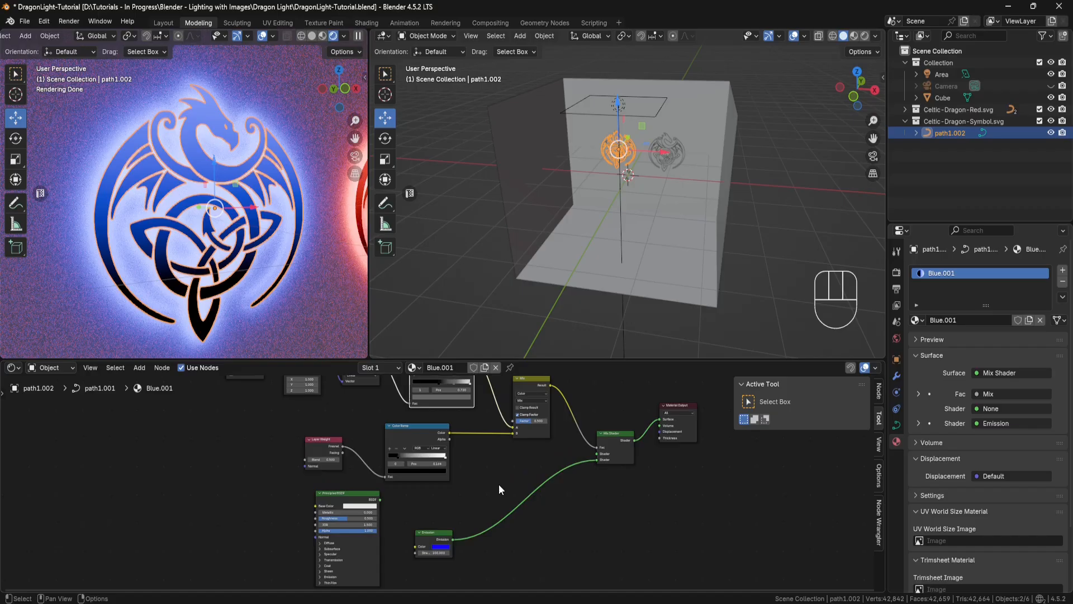
left_click_drag(381, 499, 592, 456)
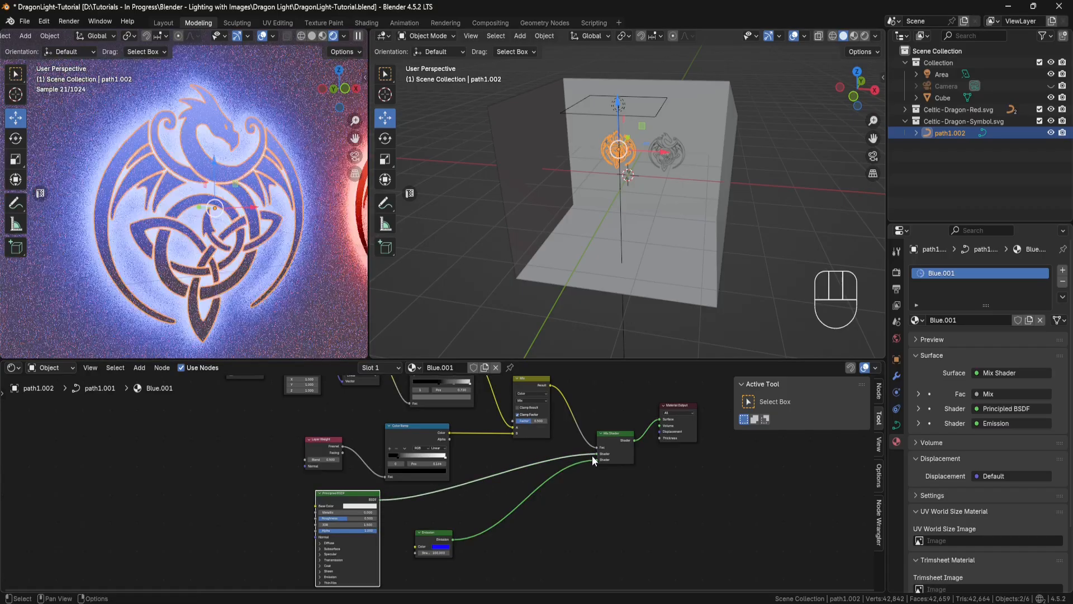
middle_click_drag(218, 246, 222, 255)
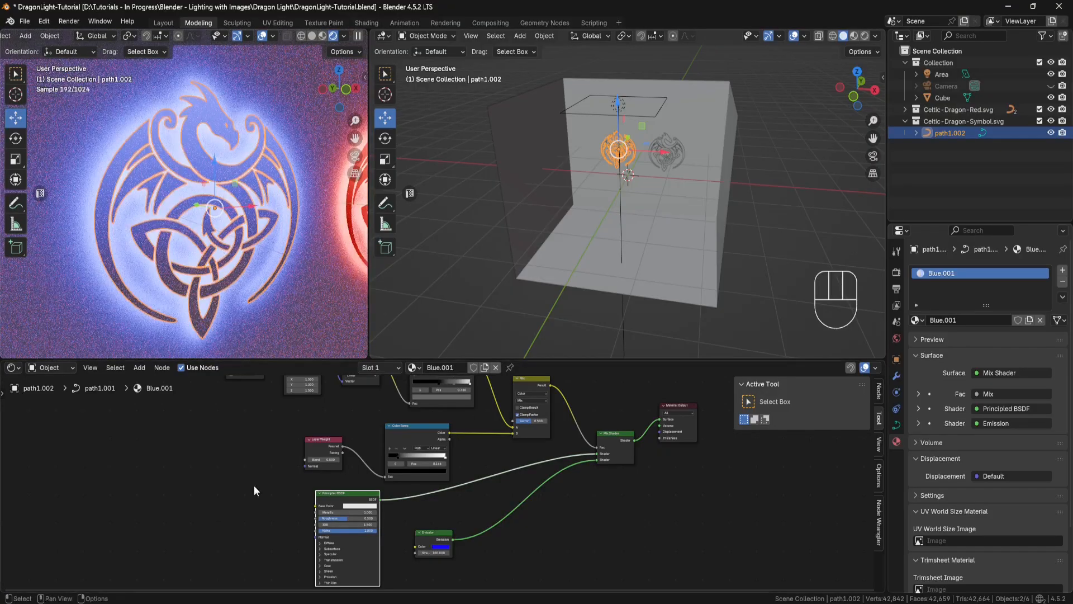
Step: Add a Color Ramp node before the Principled BSDF and connect its Color to Base Color
key("shift+a")
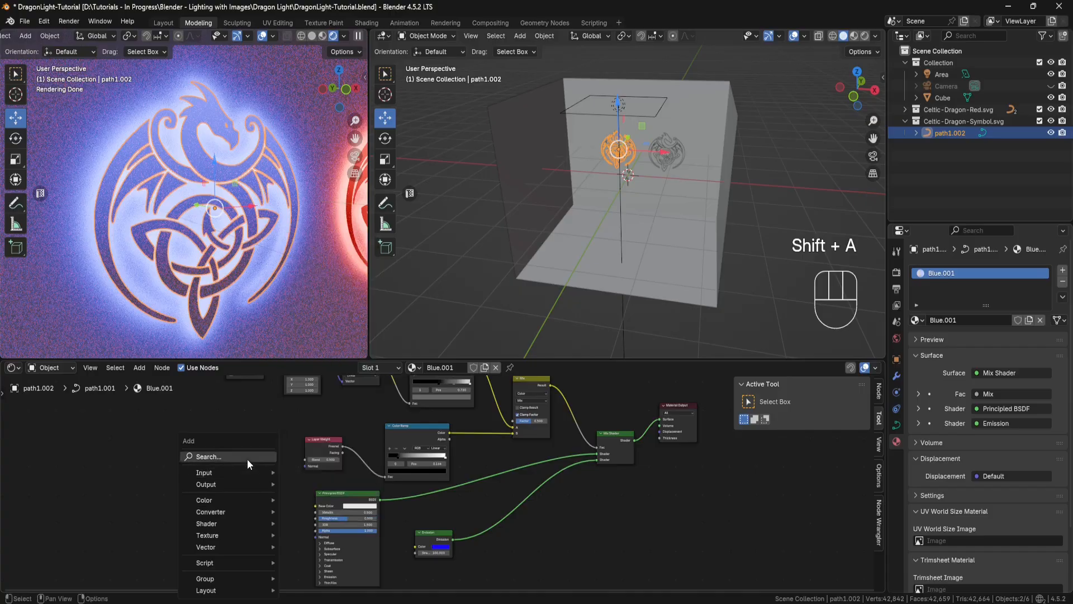
left_click(247, 459)
left_click(292, 513)
left_click(219, 491)
scroll(277, 521, "up", 2)
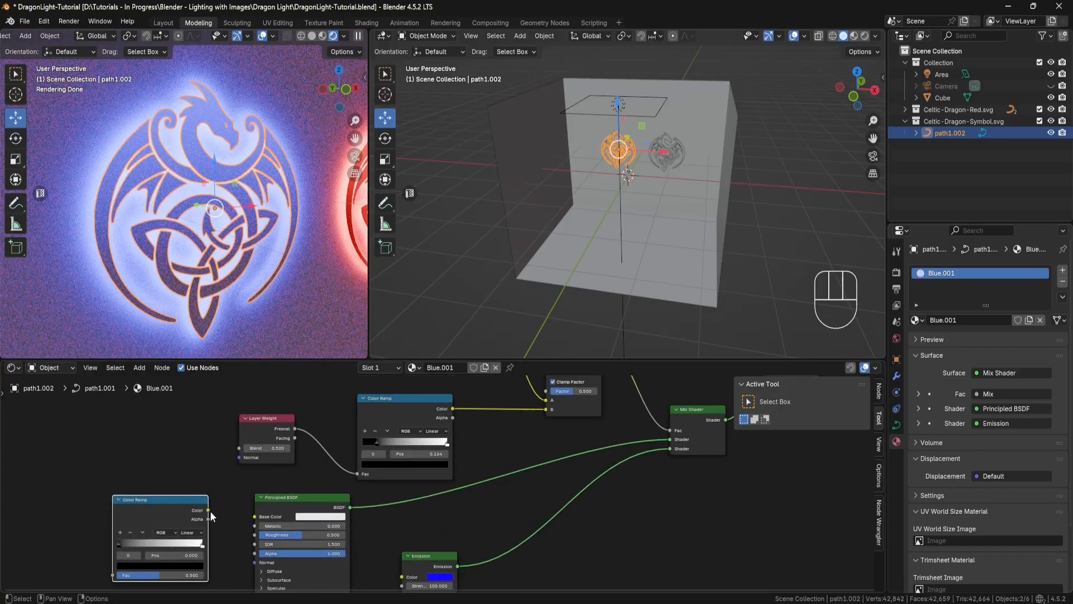
left_click_drag(209, 510, 254, 518)
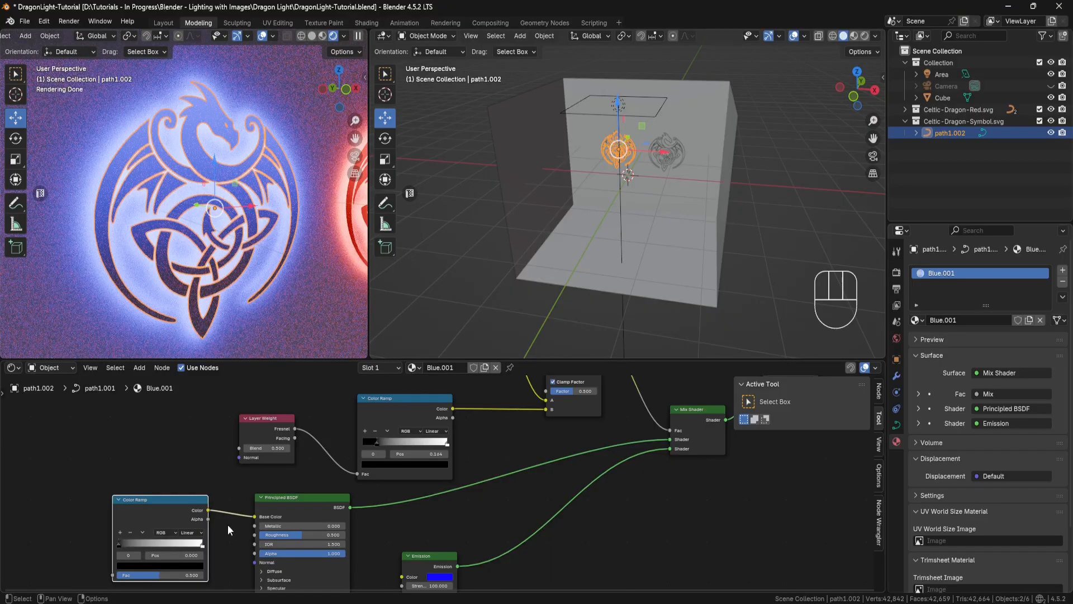
Step: Move the black stop of the Color Ramp feeding Base Color to position about 0.61
left_click_drag(122, 545, 174, 541)
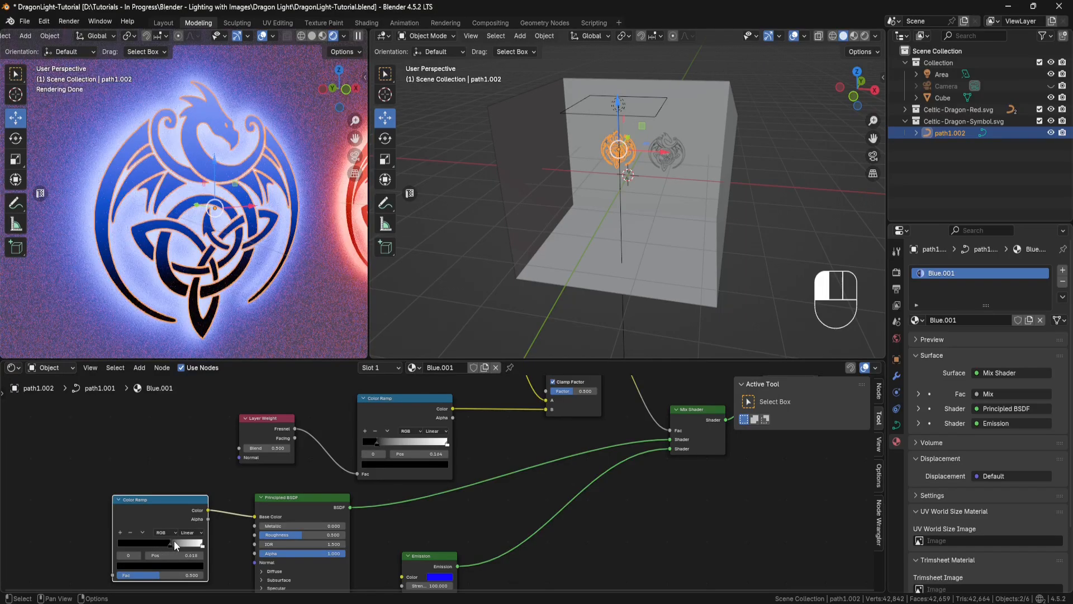
left_click_drag(174, 541, 173, 541)
middle_click_drag(263, 281, 273, 274)
scroll(443, 482, "down", 2)
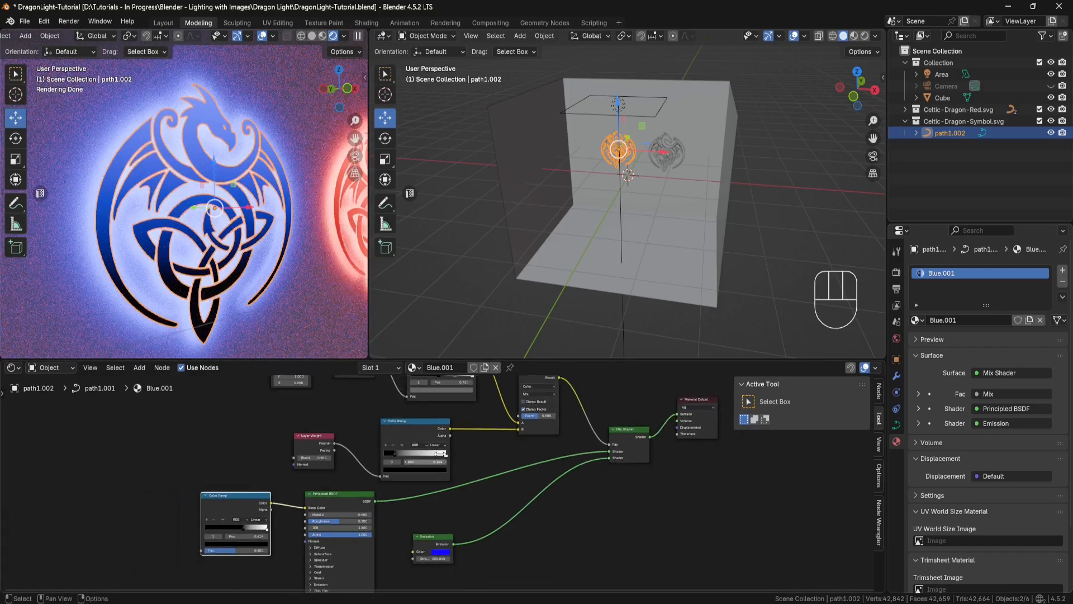
scroll(441, 454, "down", 3)
middle_click_drag(484, 465, 513, 492)
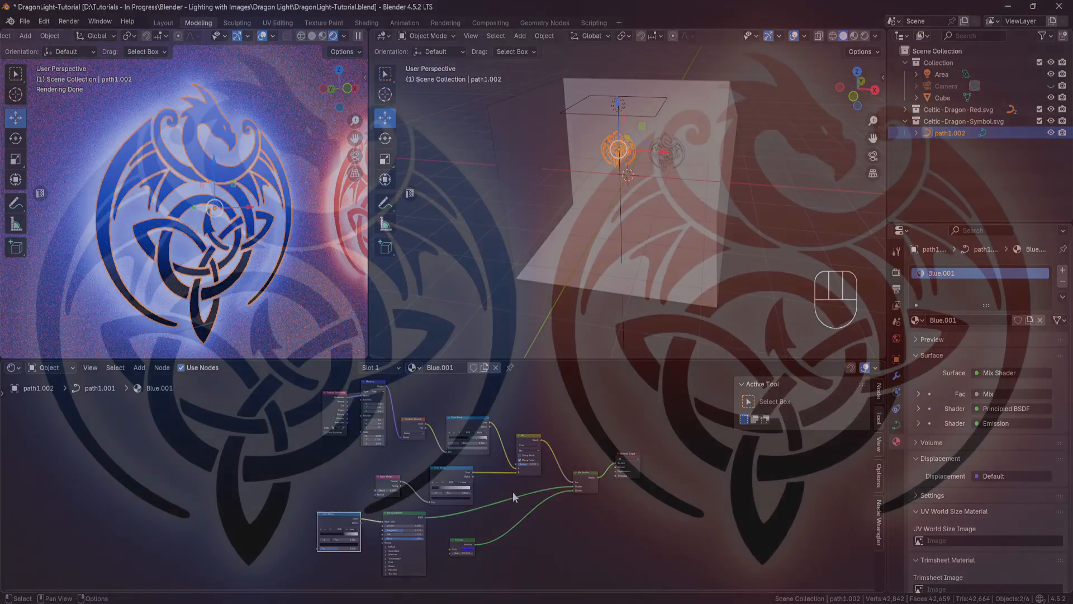